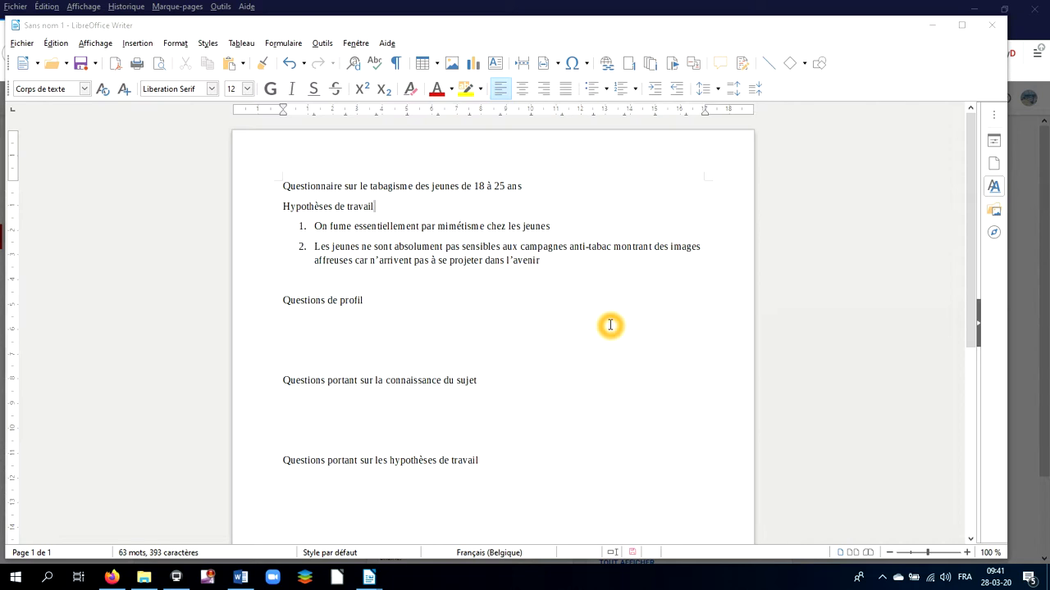
left_click(266, 189)
left_click(323, 261)
left_click(561, 271)
left_click(493, 285)
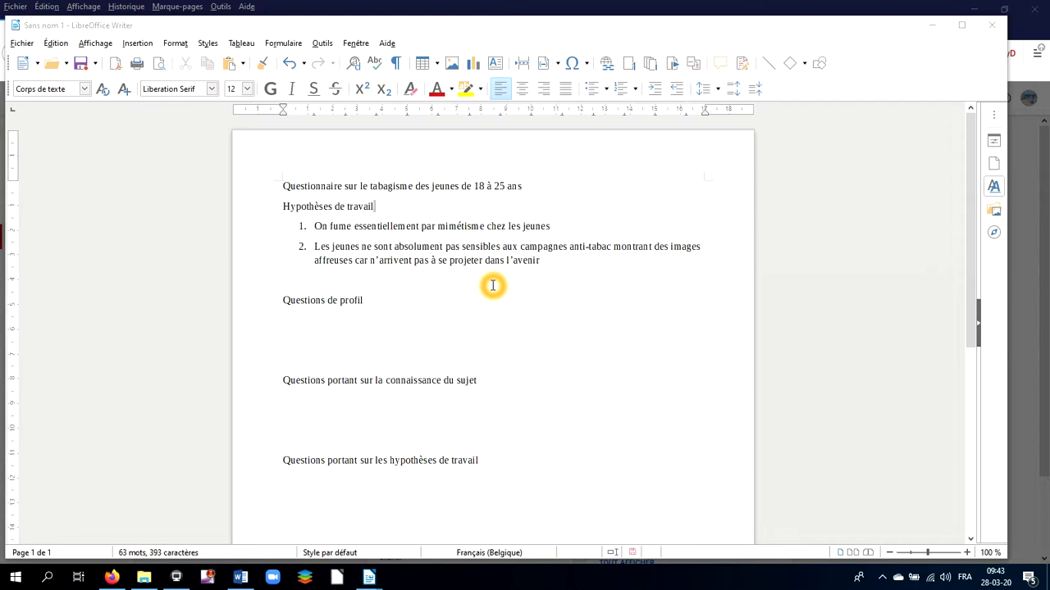
Start a 1) 2) 3) numbered list under "Questions de profil" with "Quel est votre âge ?" as its first item.
left_click(399, 319)
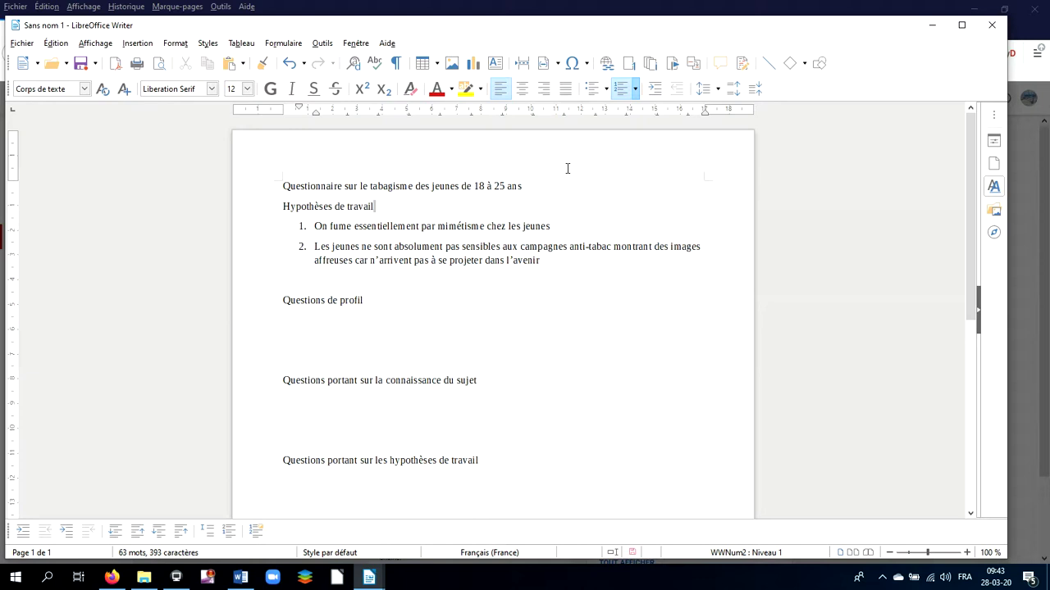
left_click(619, 91)
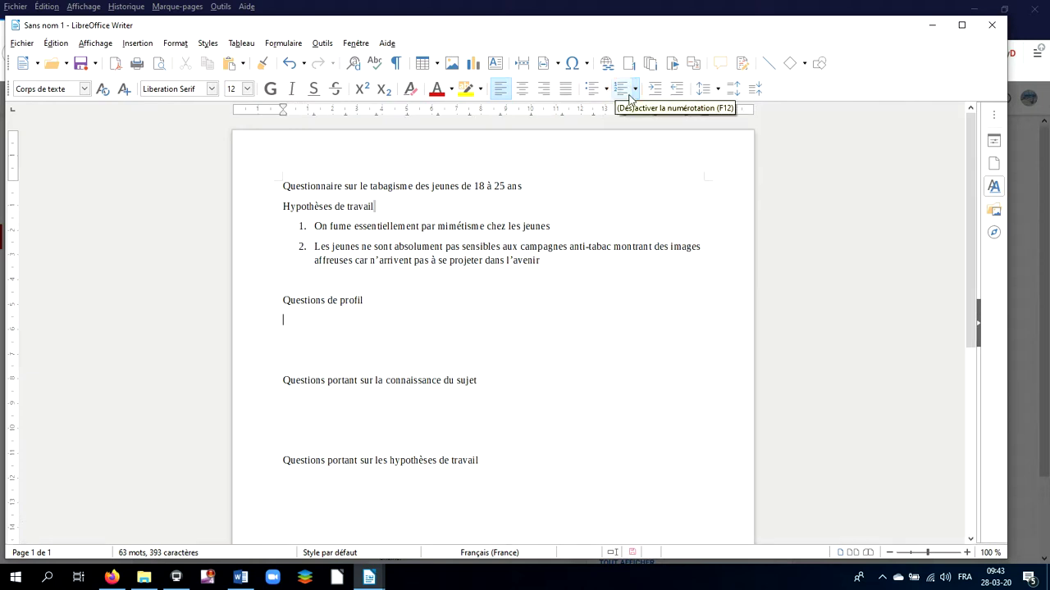
left_click(636, 92)
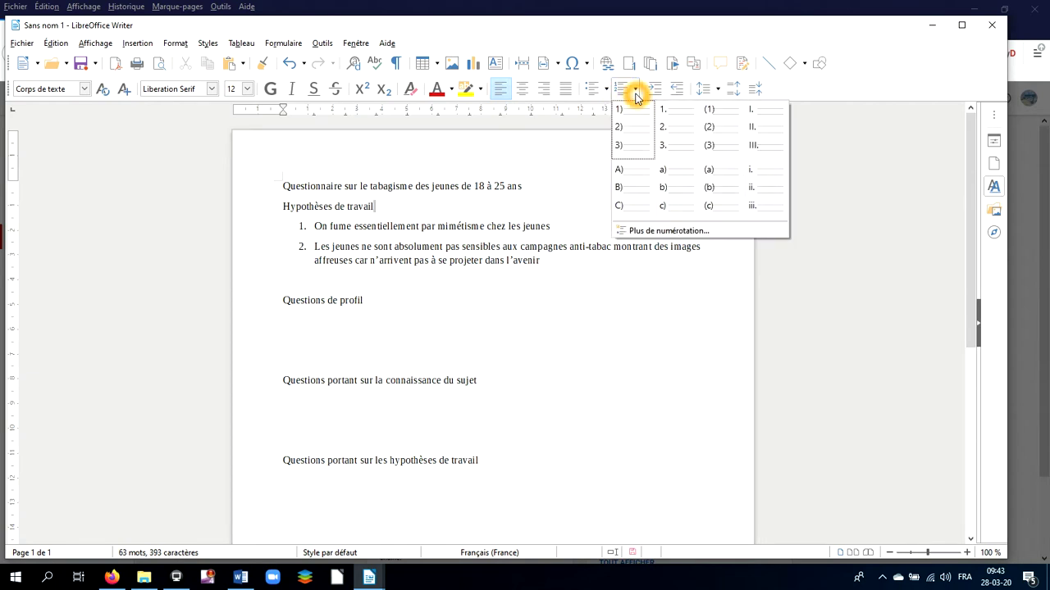
left_click(631, 129)
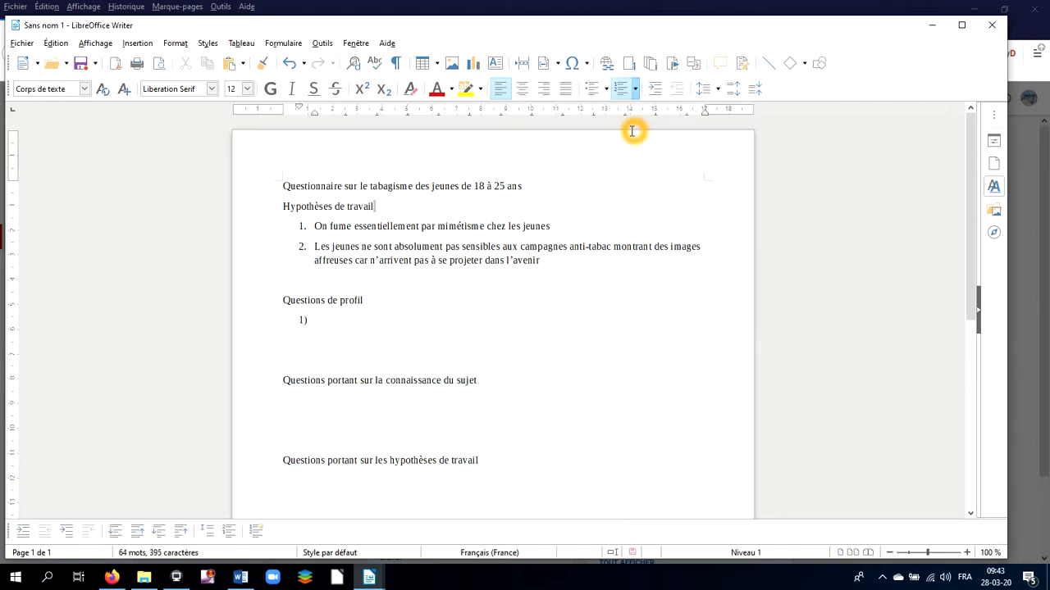
type("Quel est votre âge ?")
key("Return")
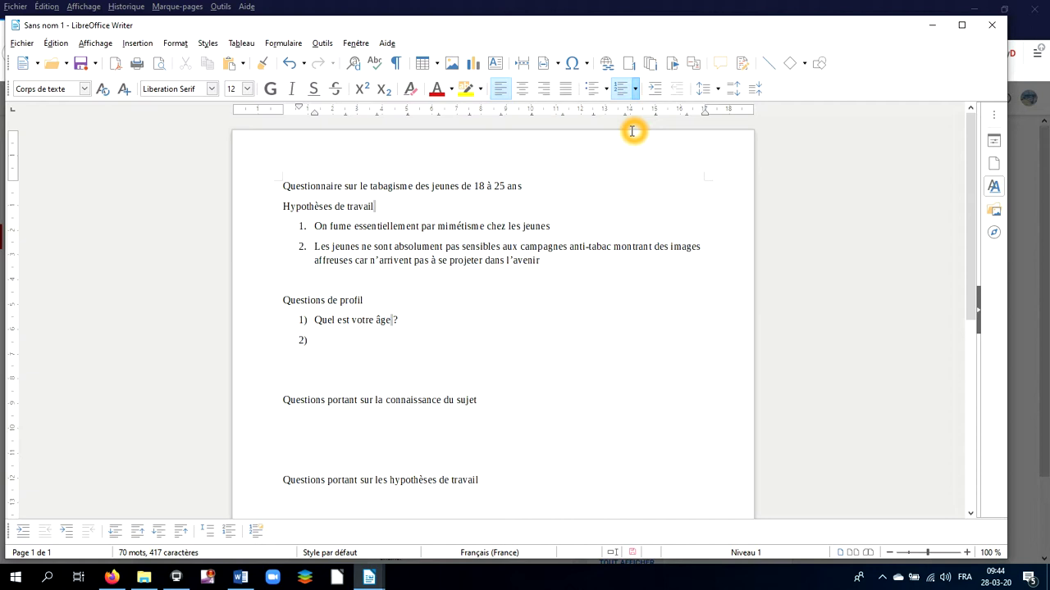
Indent the empty list item below the age question to the second level.
left_click(657, 90)
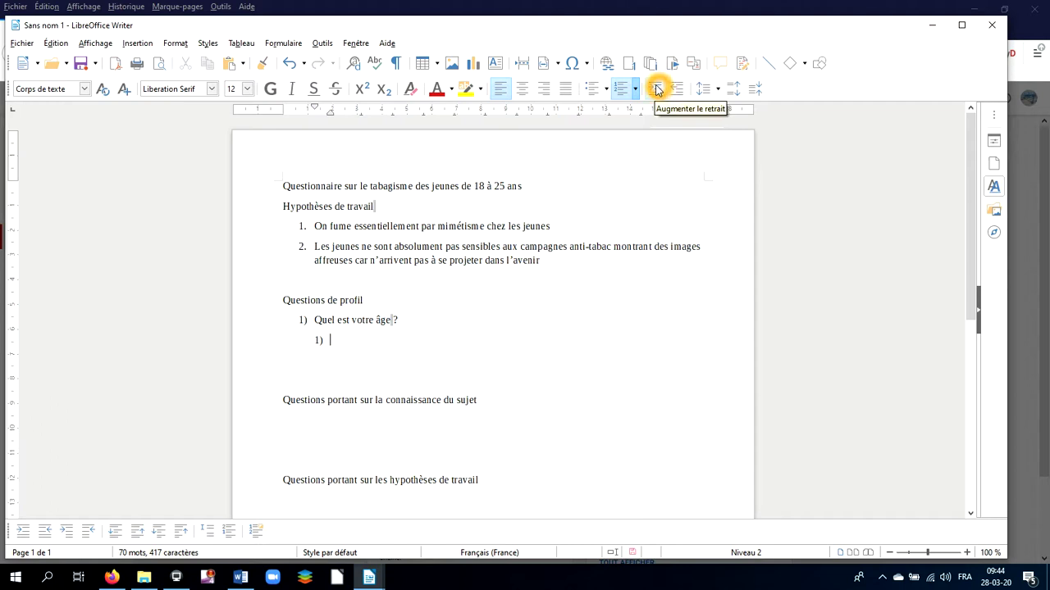
left_click(657, 90)
left_click(657, 90)
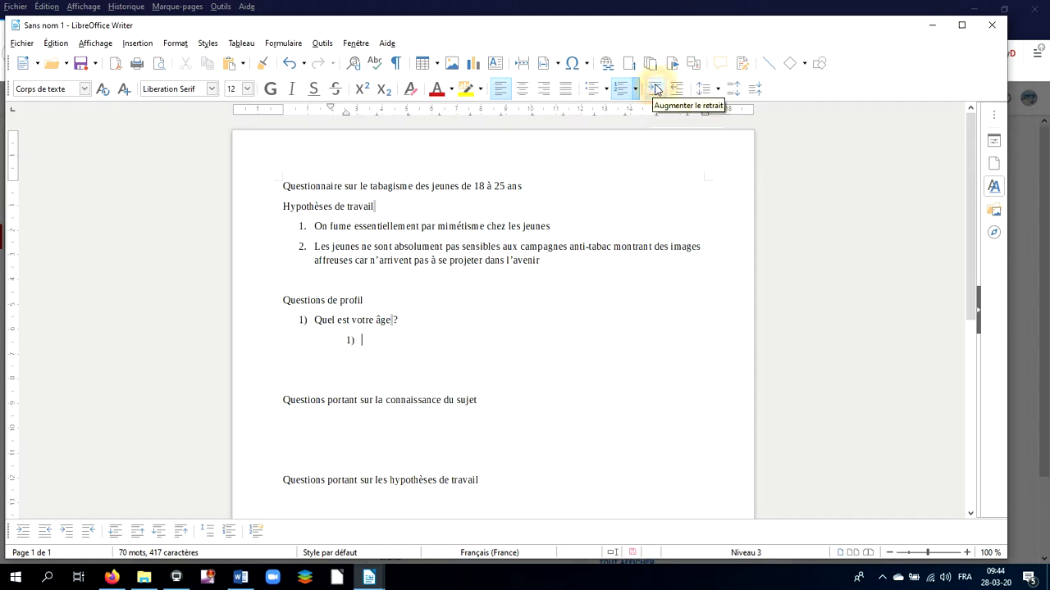
left_click(677, 89)
left_click(677, 89)
left_click(675, 89)
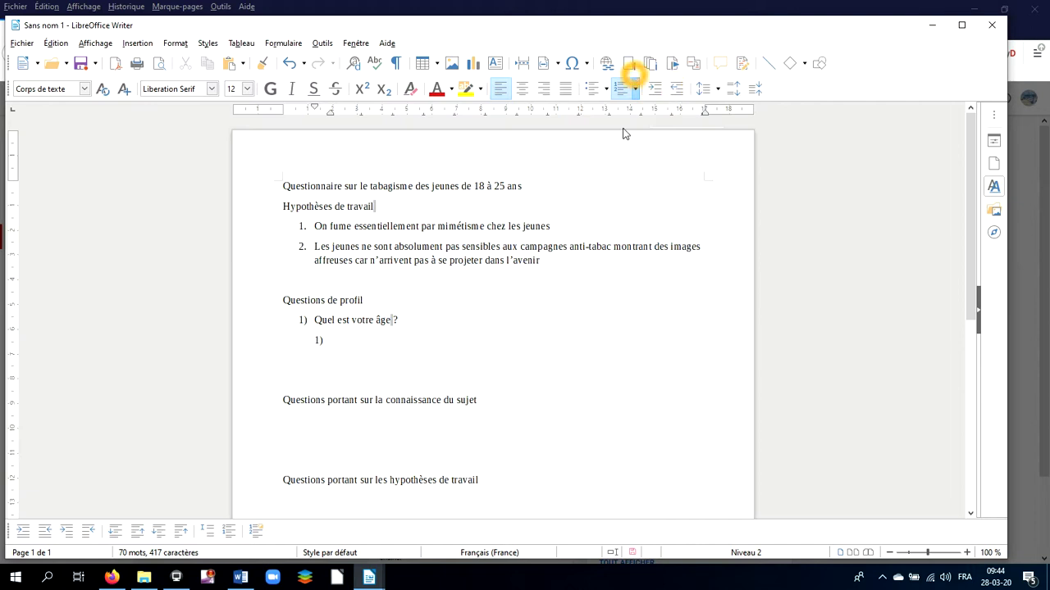
Show the list styles in the sidebar and apply "Numérotation 123" to the empty second-level item.
left_click_drag(960, 145, 808, 147)
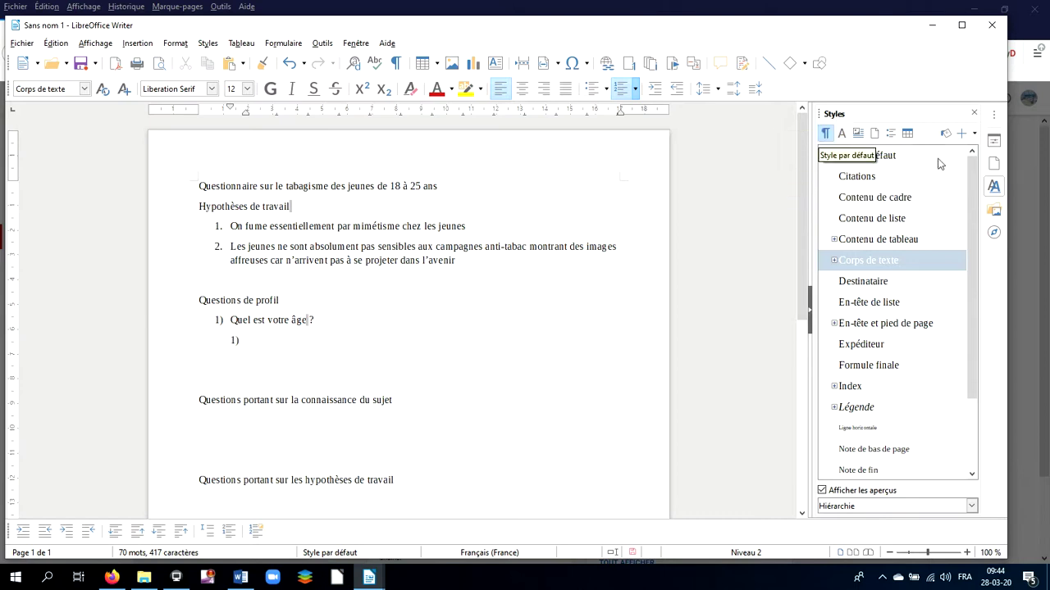
left_click(827, 133)
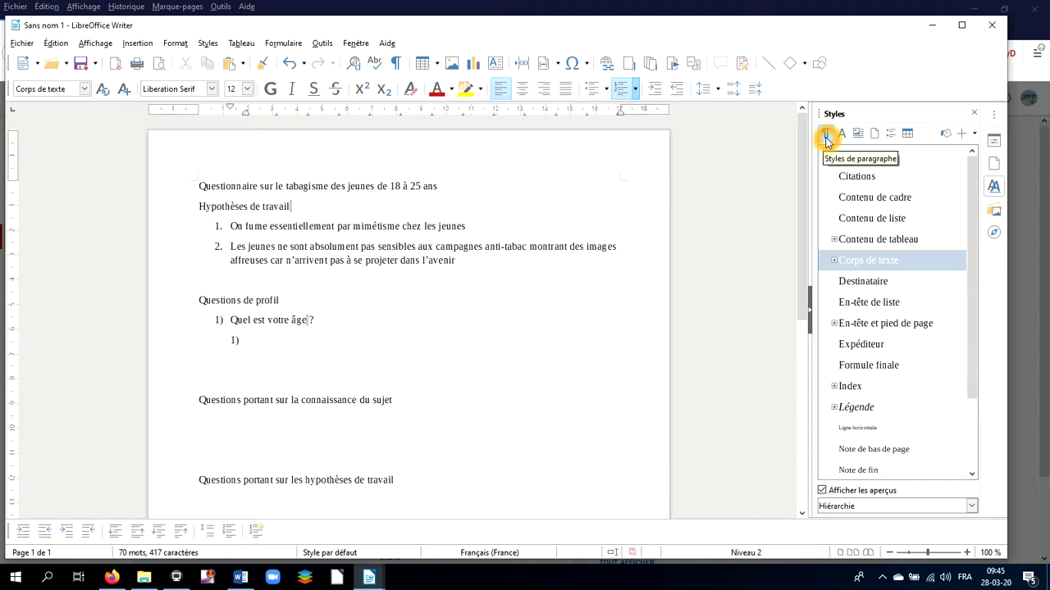
left_click(893, 134)
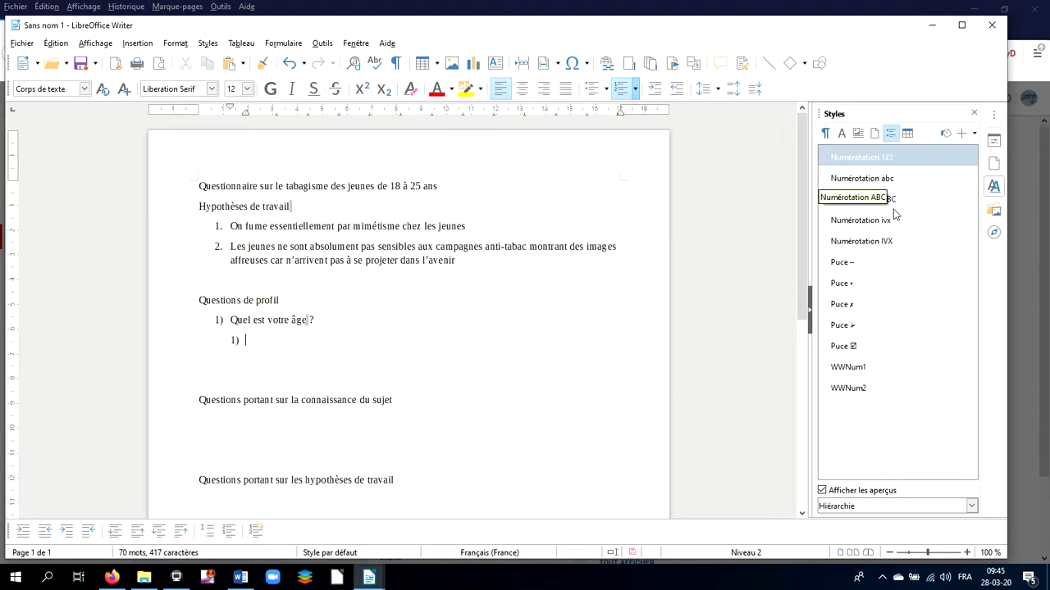
left_click(884, 158)
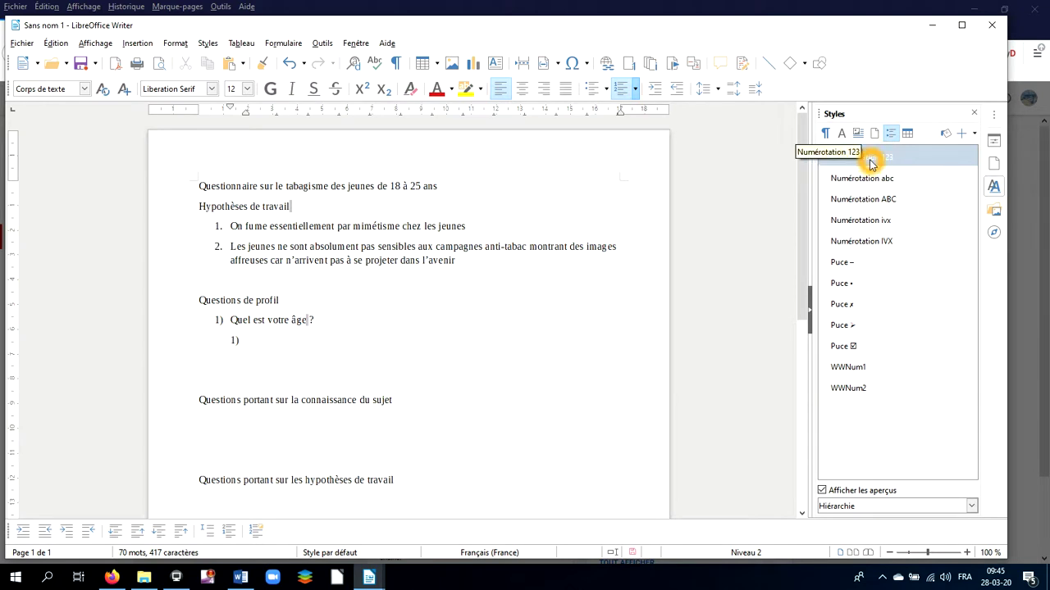
double_click(871, 163)
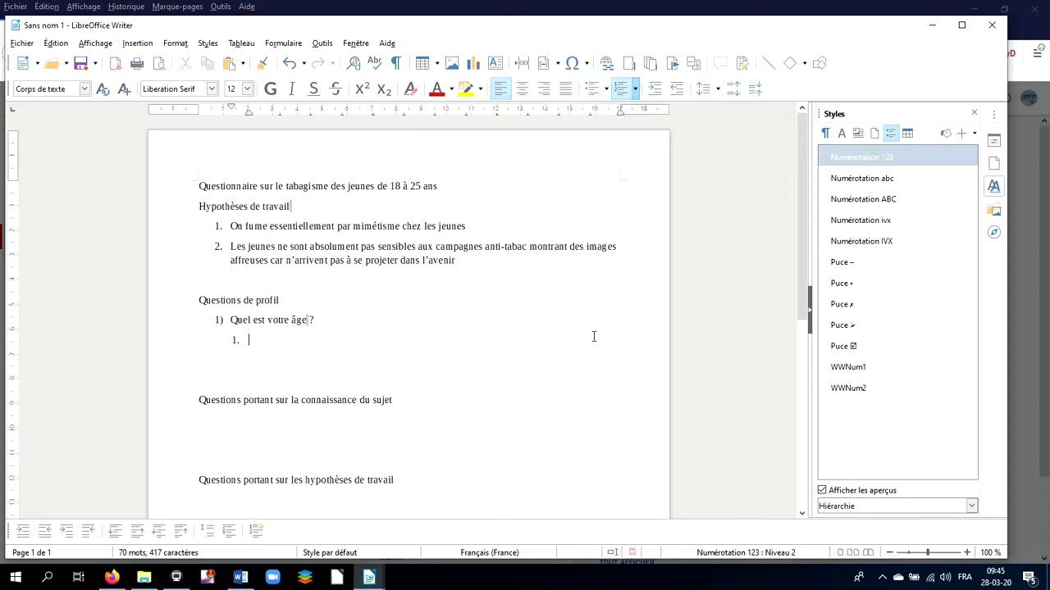
left_click(257, 313)
Modify the "Numérotation 123" style so level 1 has "Question" as the separator before the number.
right_click(863, 161)
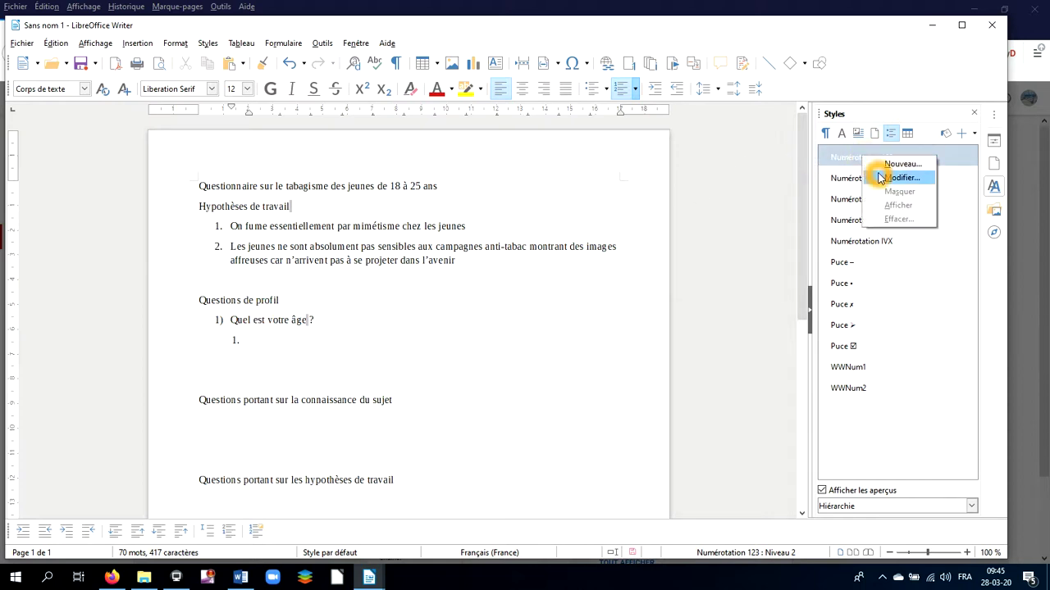
left_click(896, 179)
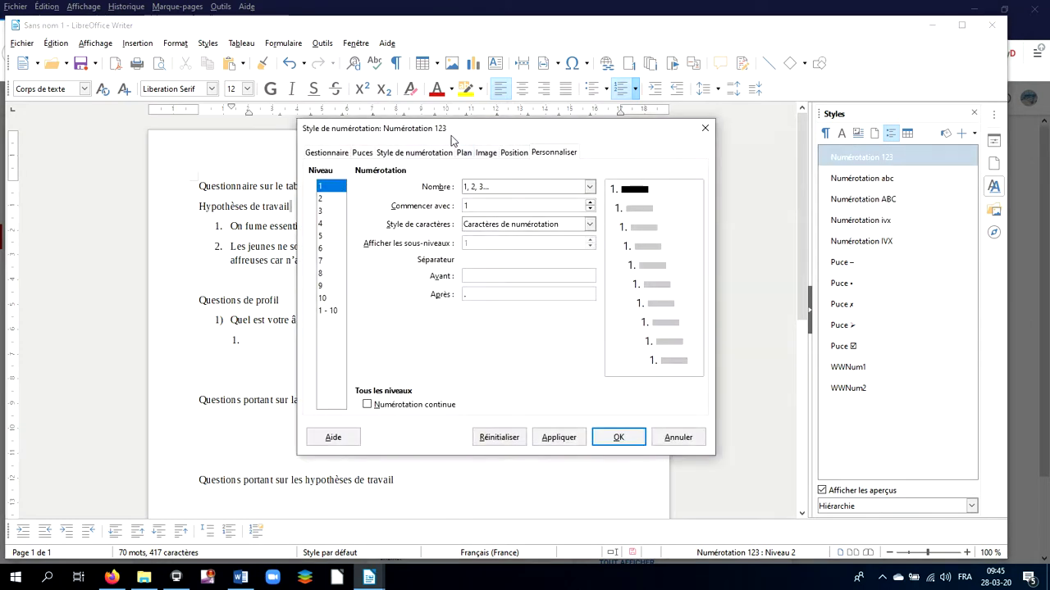
left_click_drag(480, 129, 589, 121)
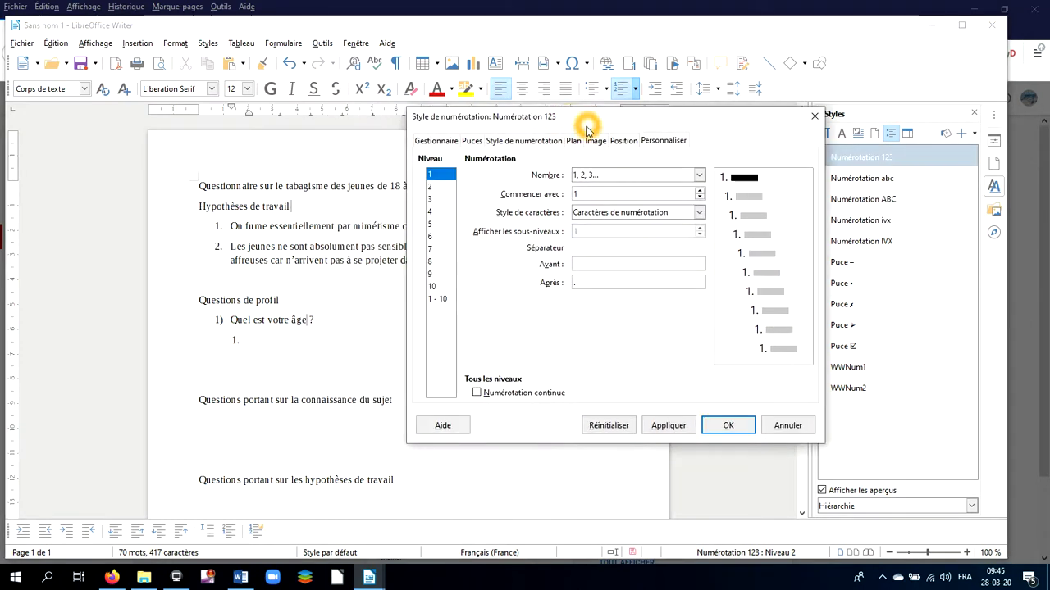
left_click(456, 182)
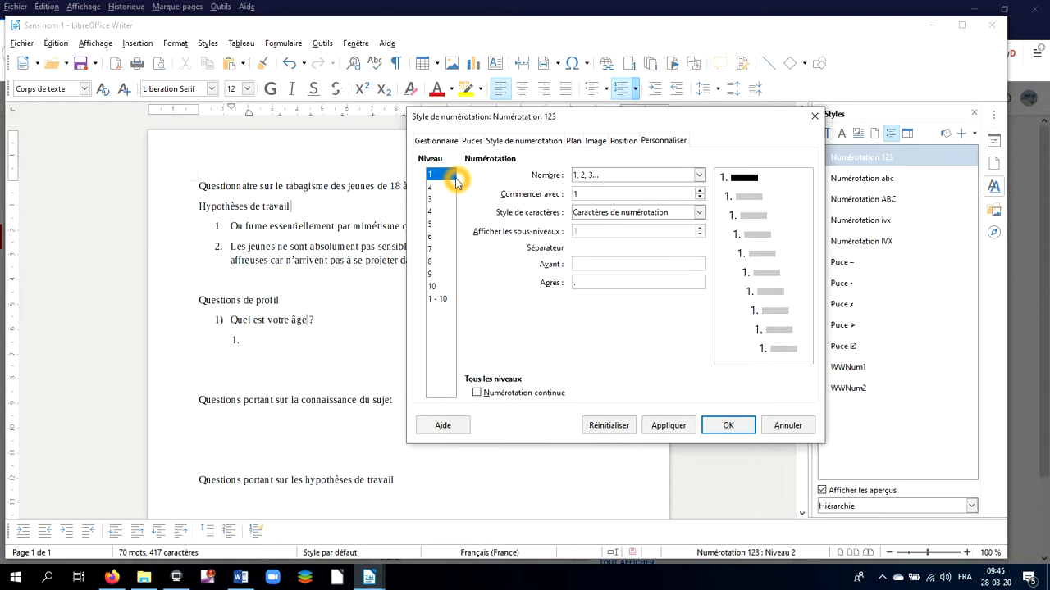
left_click(440, 174)
left_click(583, 182)
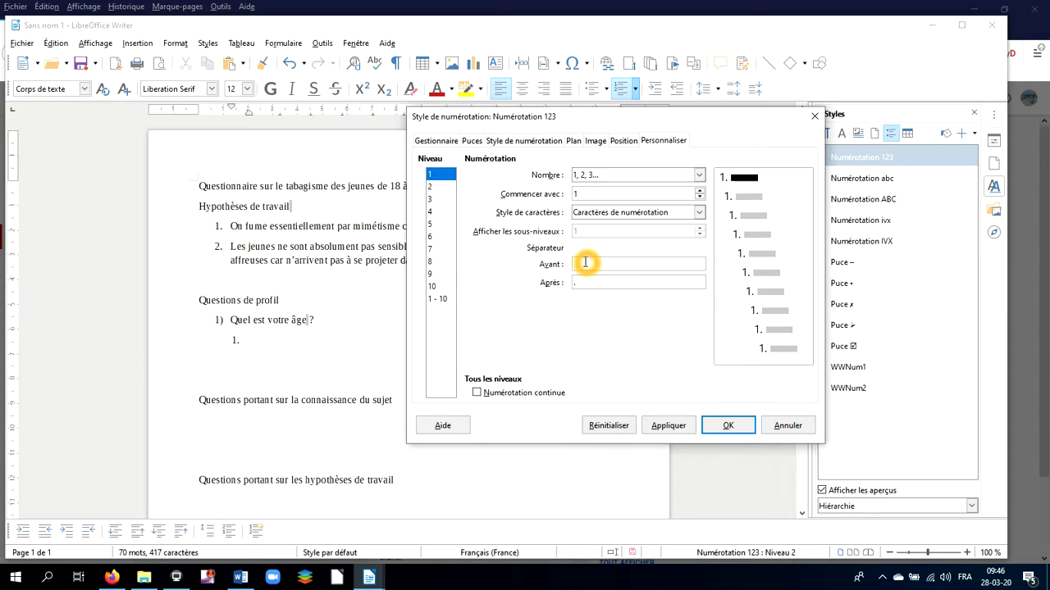
type("Question")
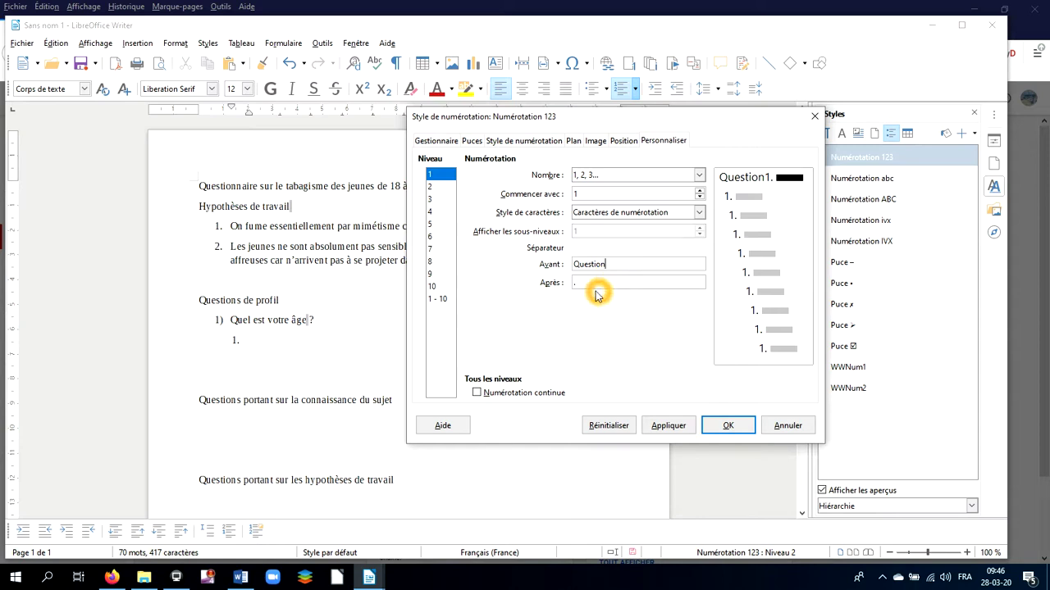
Set level 2 of the numbering style to "a, b, c..." with ")" as the separator after, and accept the style changes.
left_click(441, 188)
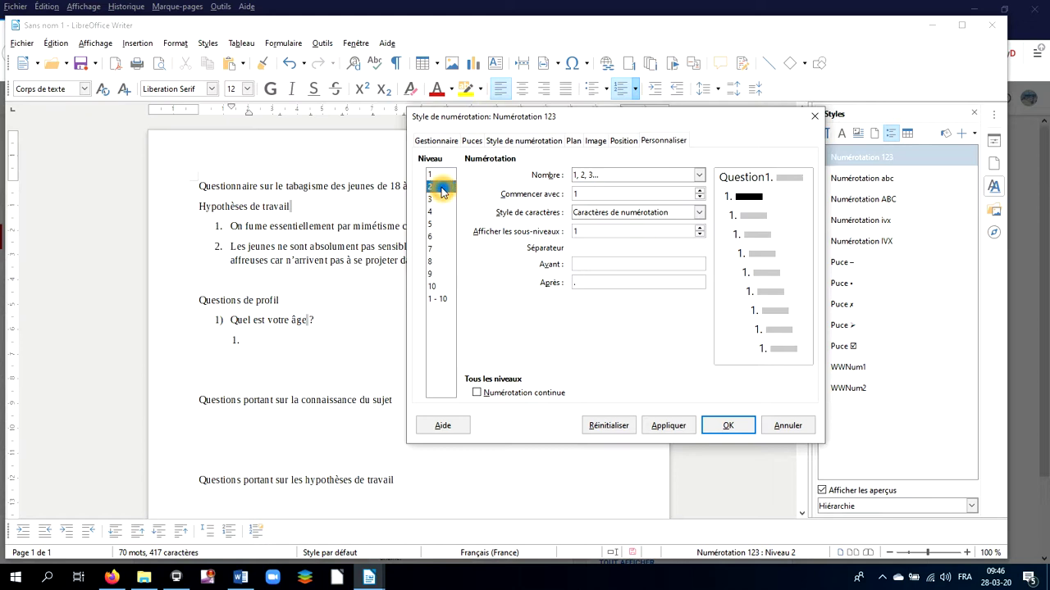
left_click(605, 194)
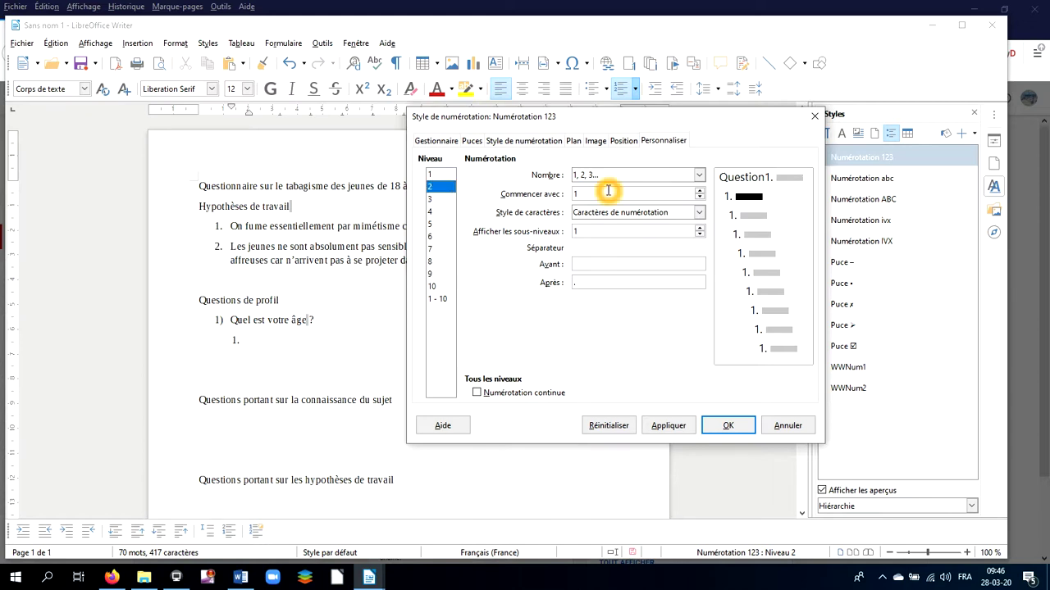
left_click(697, 174)
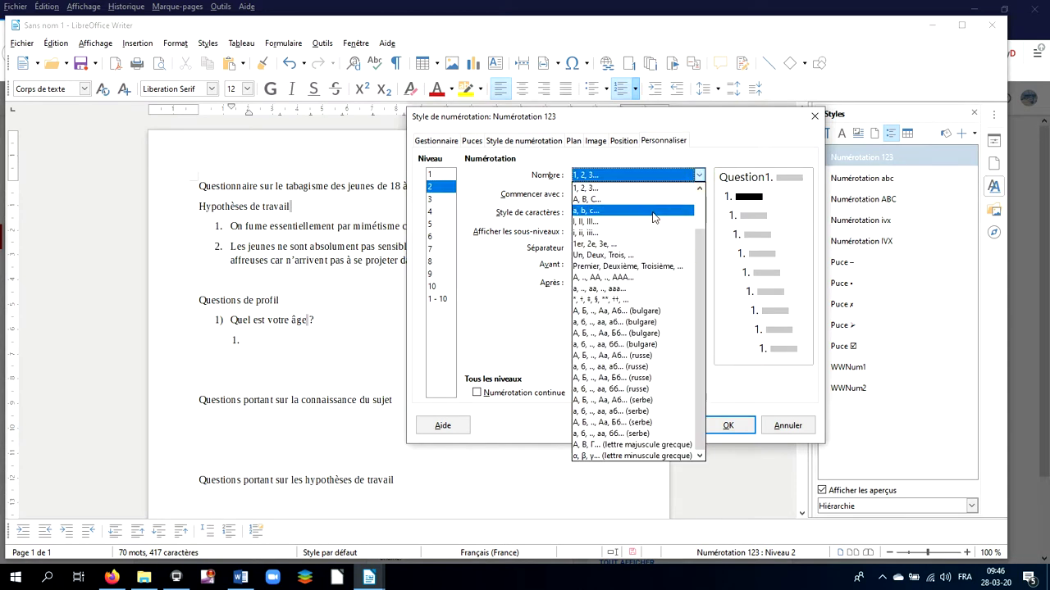
left_click(652, 210)
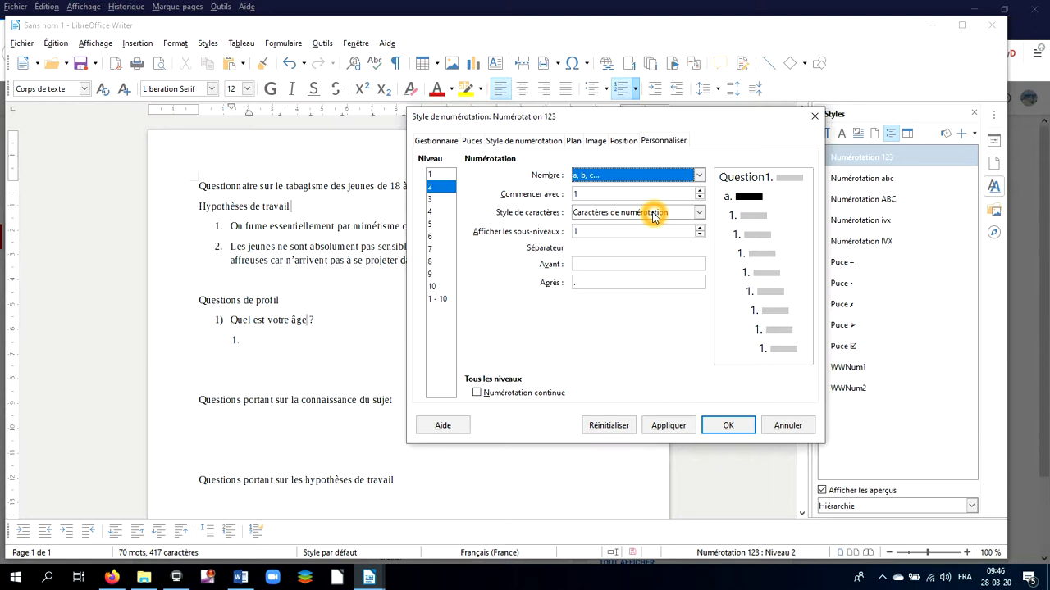
left_click(591, 280)
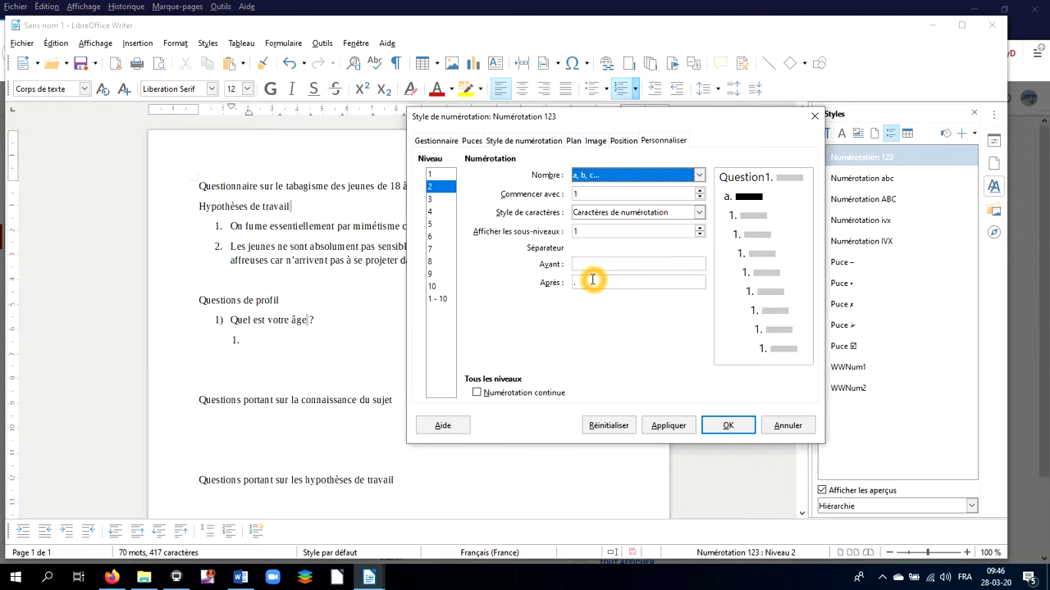
left_click(590, 280)
key("BackSpace")
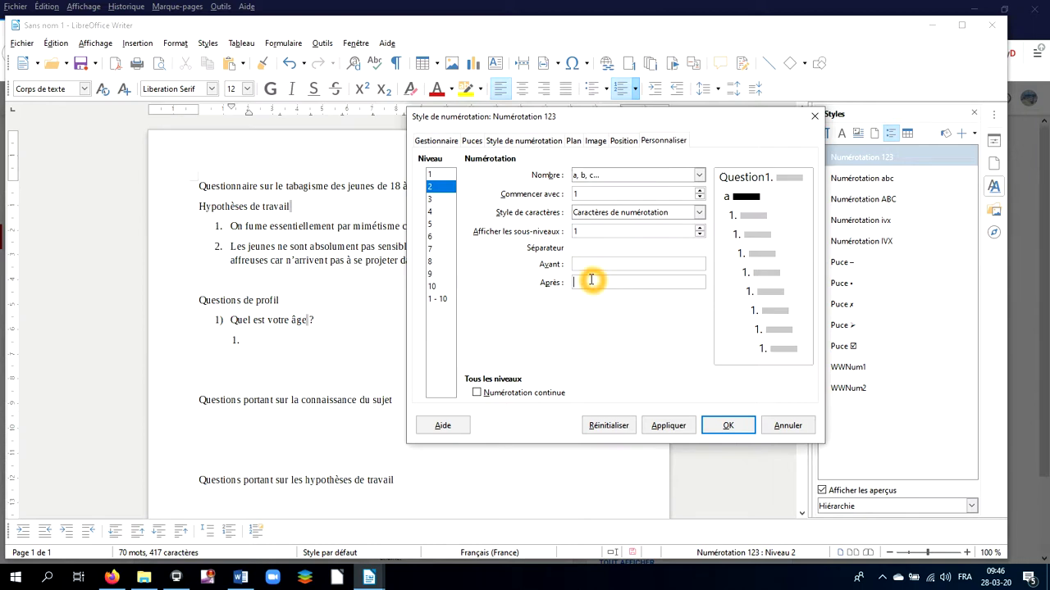
type(")")
left_click(724, 426)
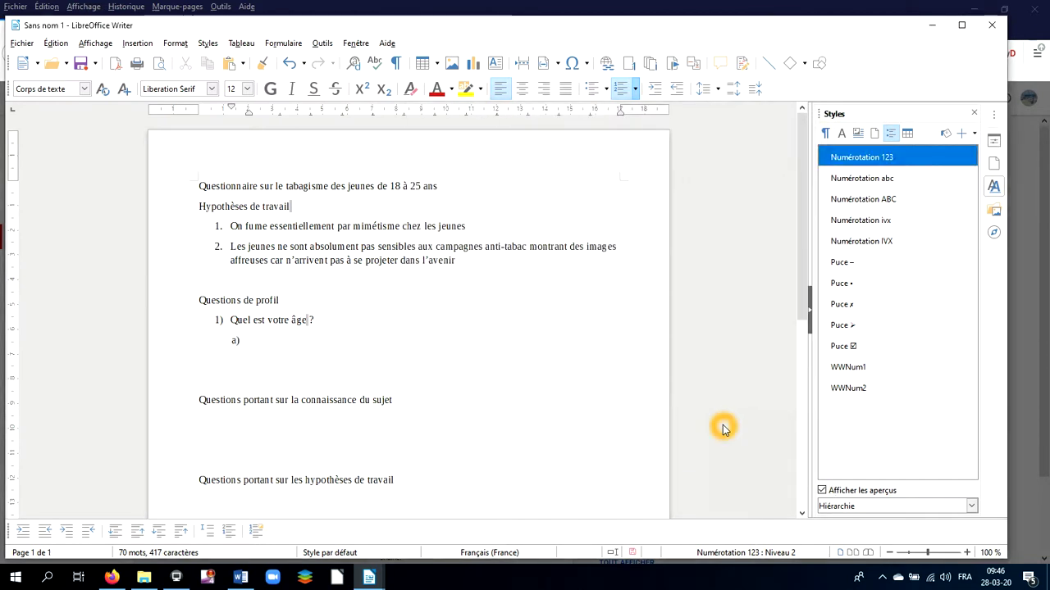
Enter "Masculin", "Féminin" and "Autre" as second-level answers, and add an empty item below them promoted to the first level.
left_click(289, 332)
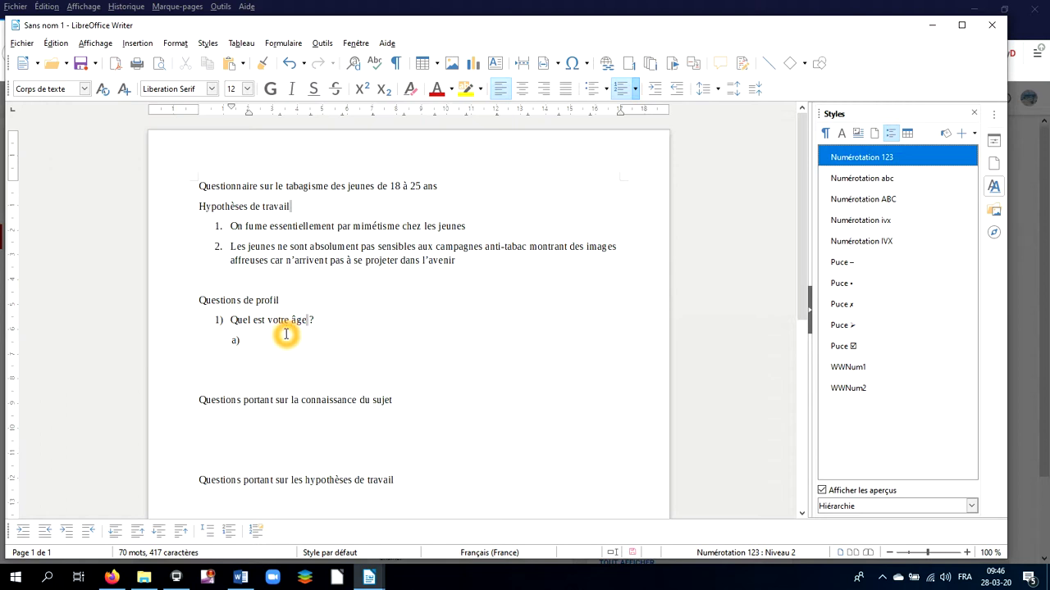
left_click(286, 335)
type("k")
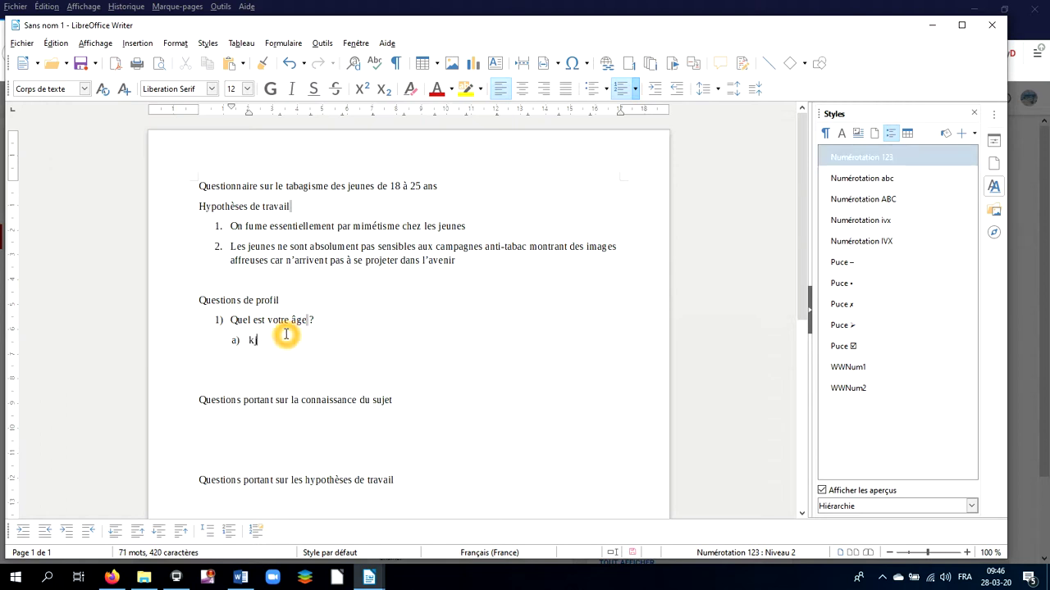
key("BackSpace")
type("Masculin")
key("Return")
type("Féminin")
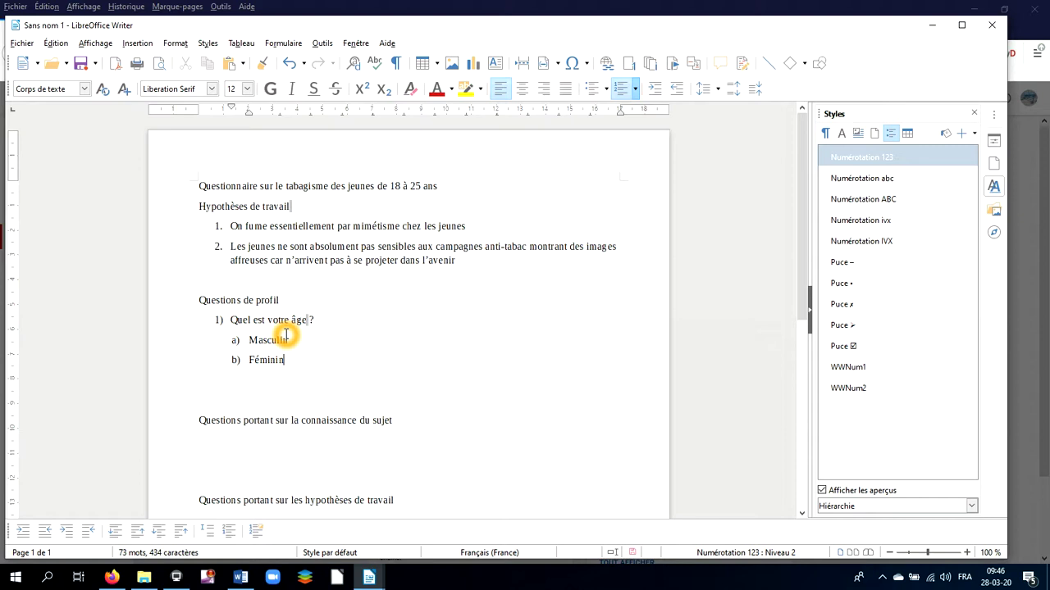
key("Return")
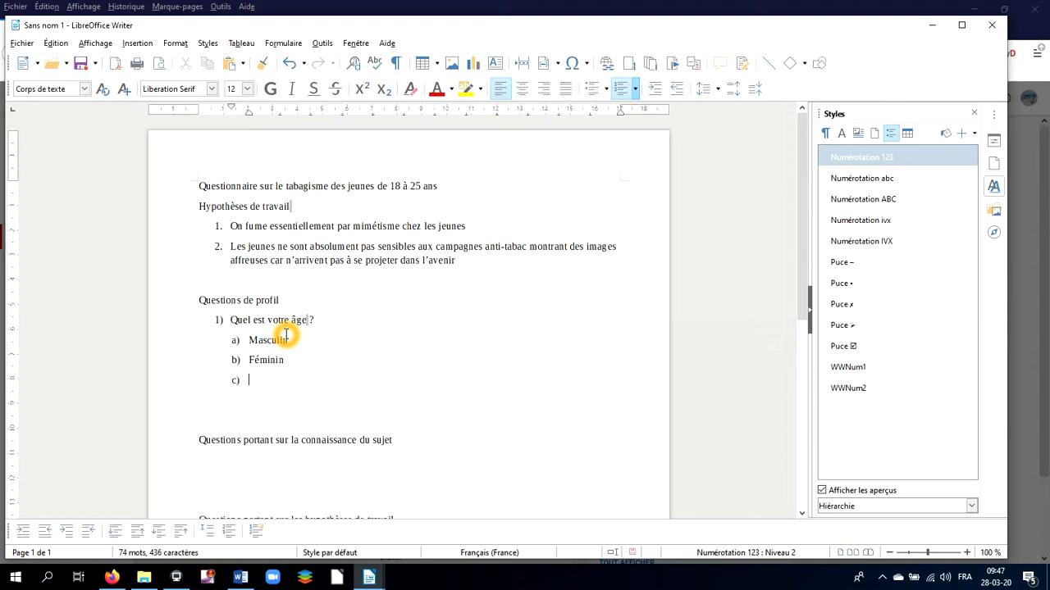
type("Autre")
left_click(421, 348)
key("Return")
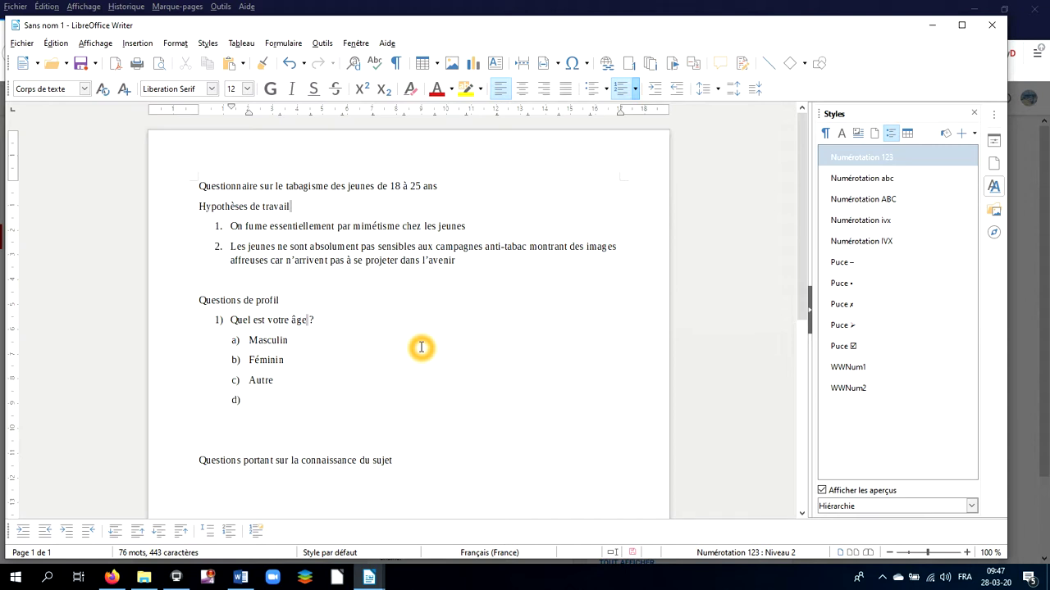
left_click(679, 88)
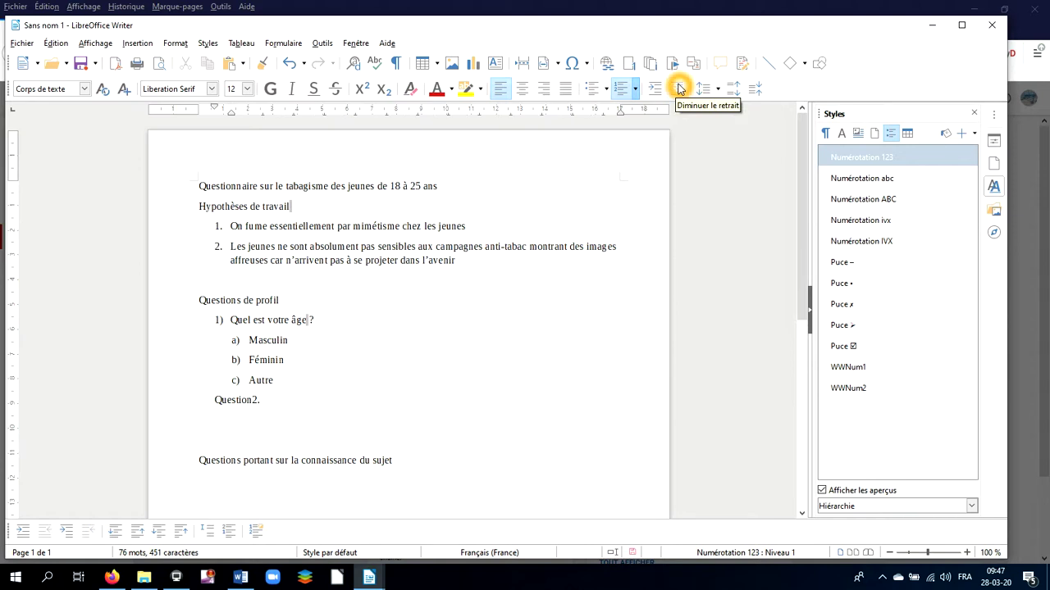
Apply the "Numérotation 123" list style to the "Quel est votre âge ?" question and its three answers.
left_click(289, 365)
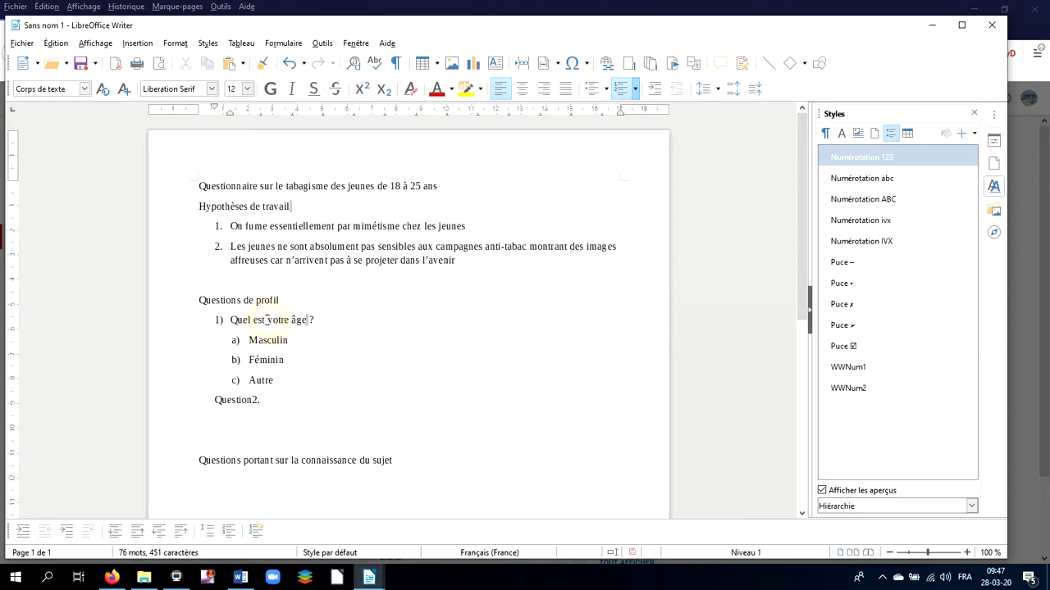
left_click(197, 320)
left_click(204, 321)
left_click(200, 319)
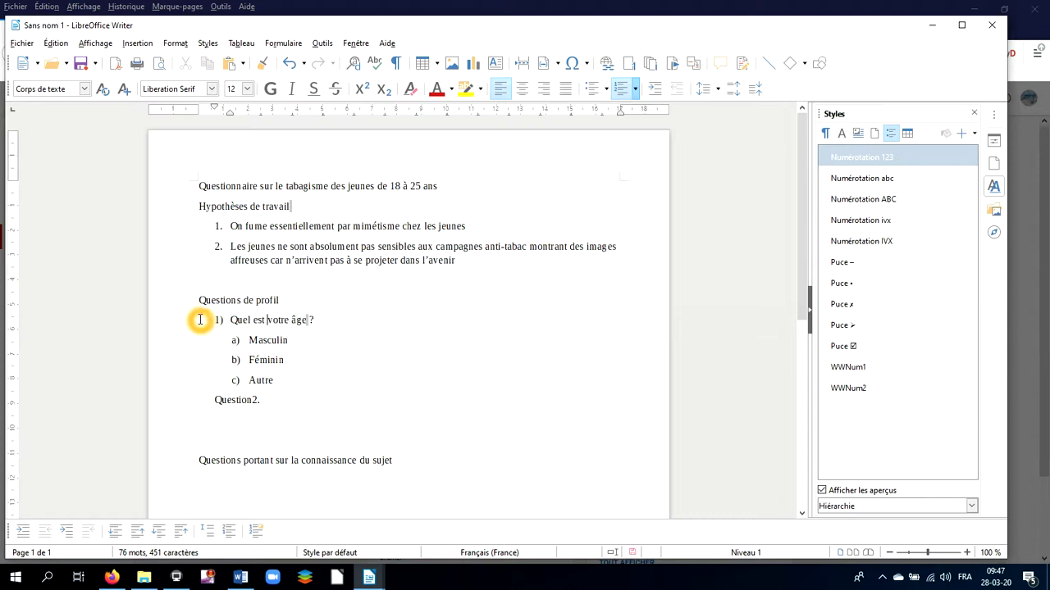
left_click_drag(200, 319, 278, 379)
left_click(874, 157)
double_click(874, 157)
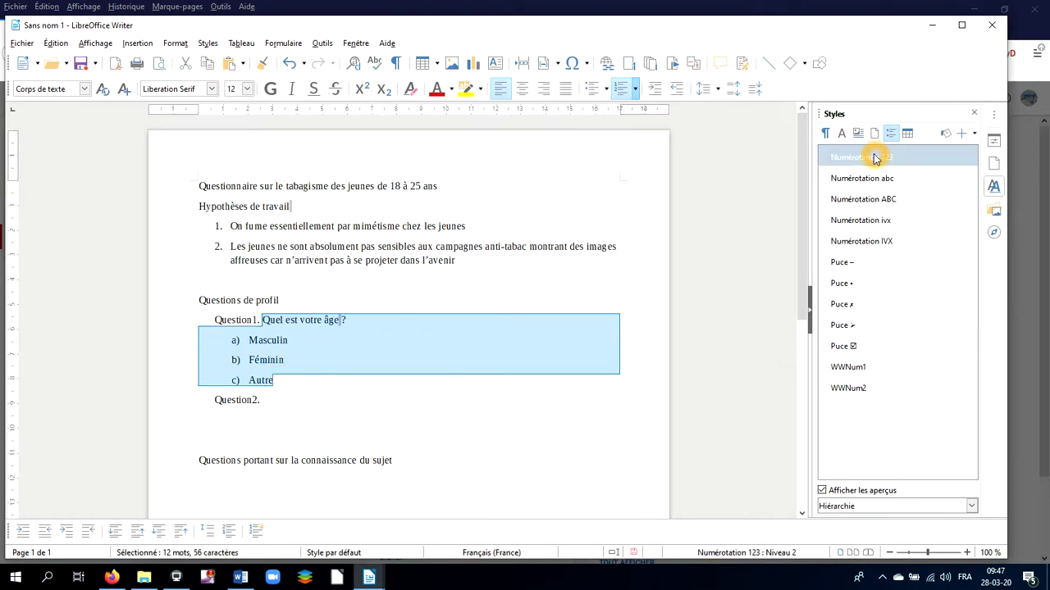
Enter "Quelle est votre code postal" as the second question and add an empty second-level item below it.
left_click(273, 402)
left_click(274, 406)
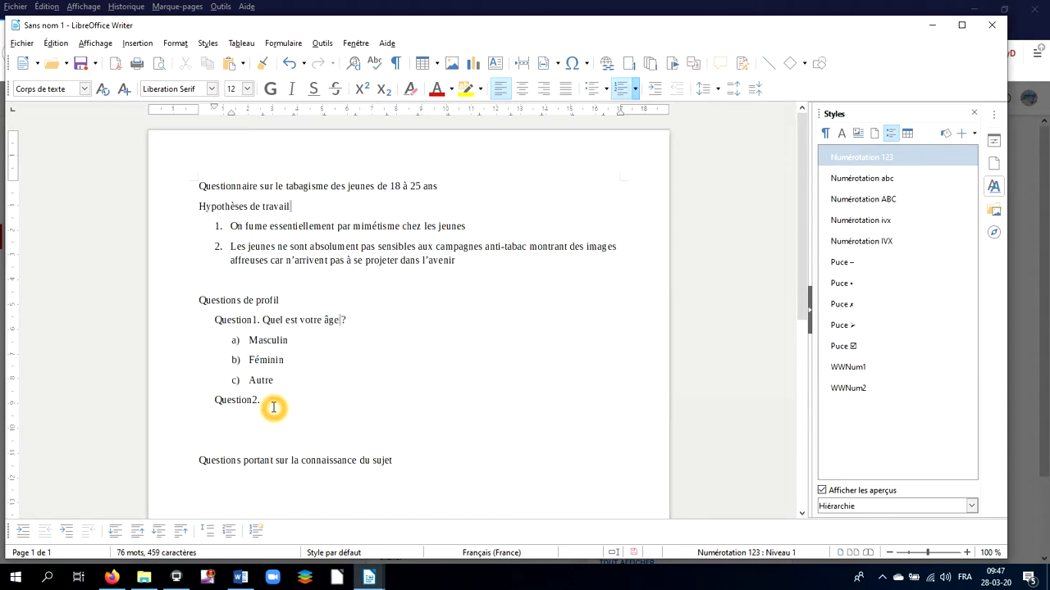
type("Quelle est votre code postal")
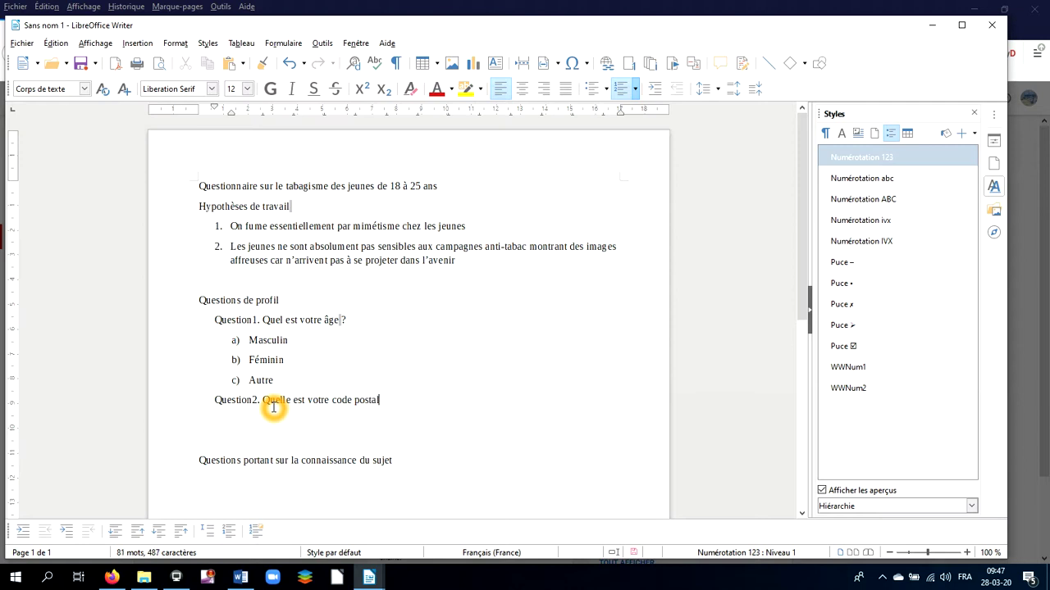
key("Return")
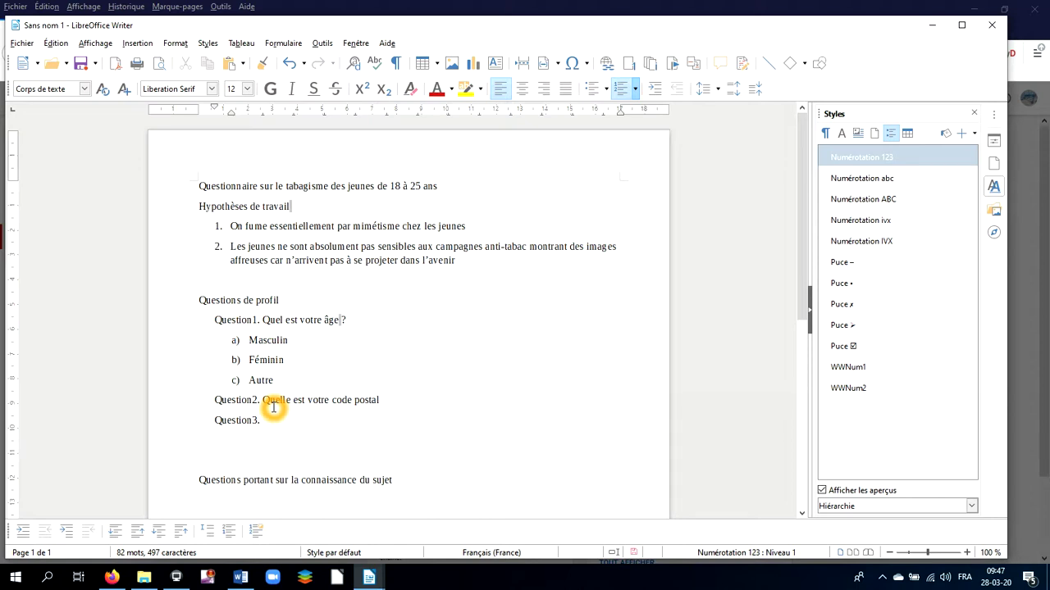
left_click(655, 90)
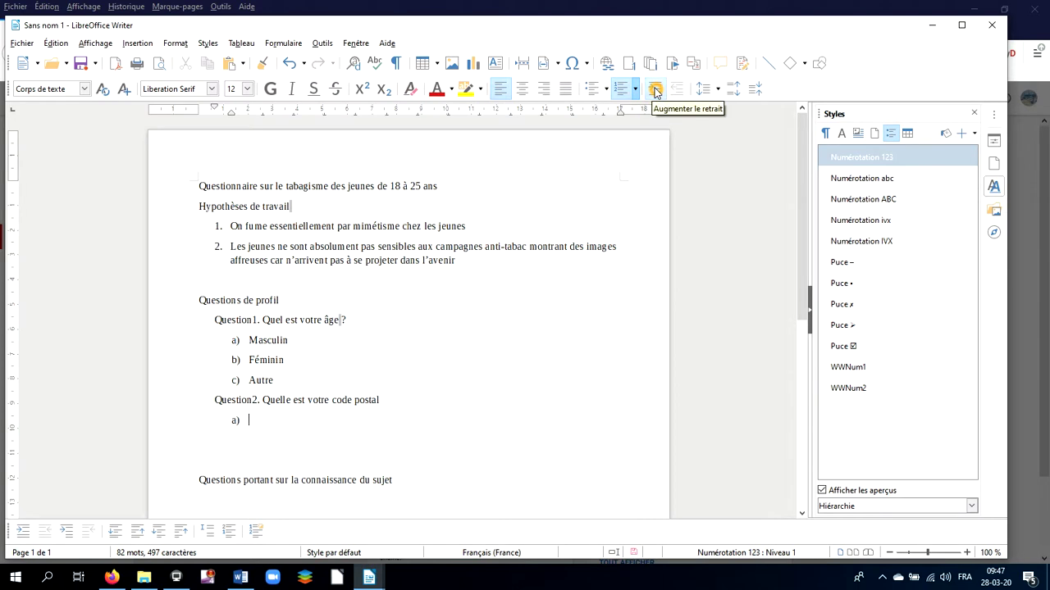
Fill in the postal code question's answers with the placeholders "jhkgjhkjg", "kffghhfi", "kghghei" and "uhiur".
type("jhkgjhkjg")
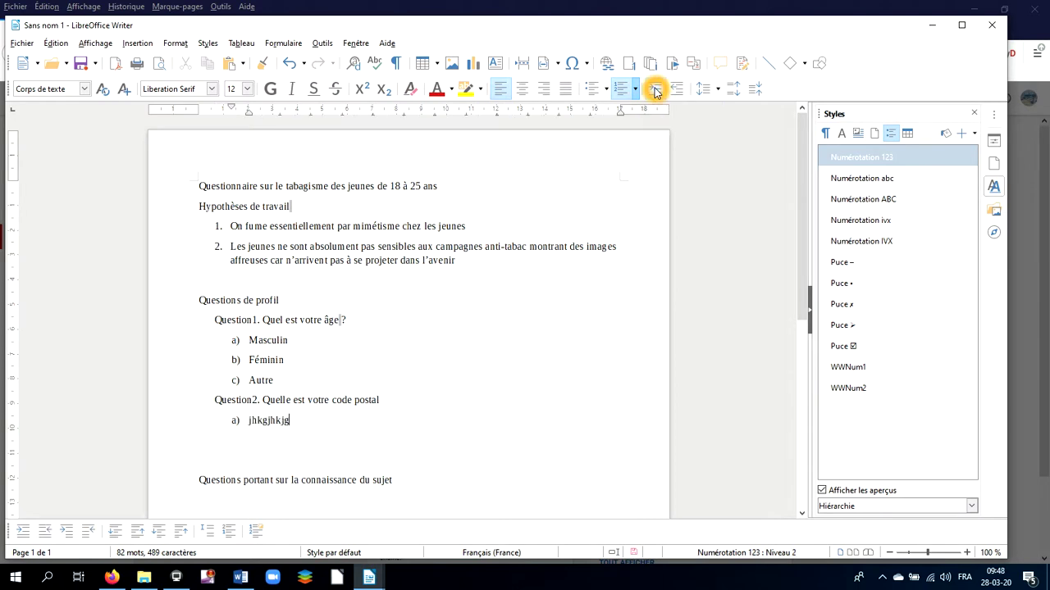
key("Return")
type("kffghhfi")
key("Return")
type("kghghei")
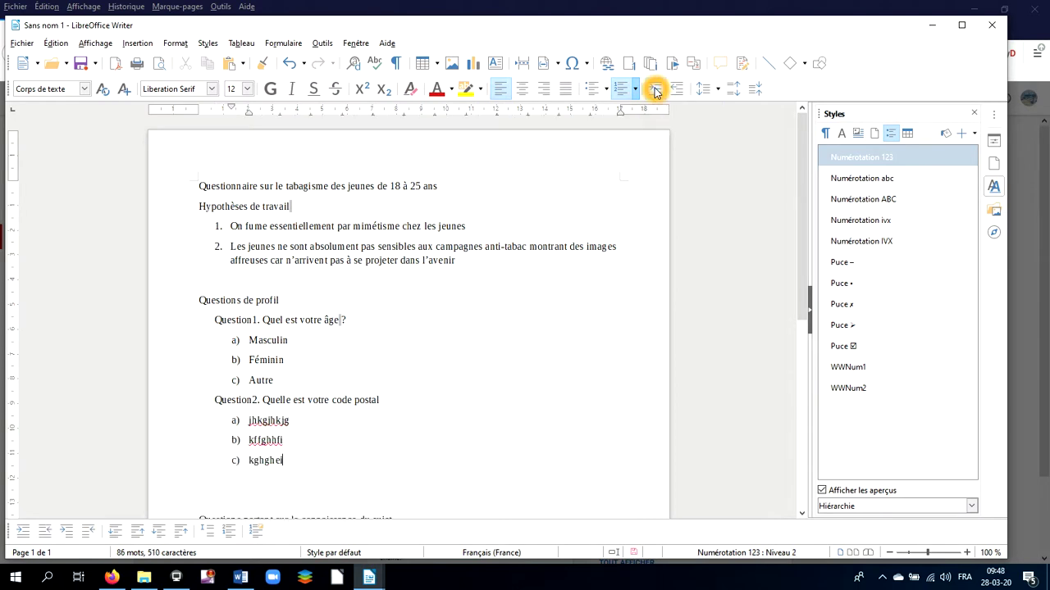
key("Return")
type("uhiur")
Add two first-level questions below the placeholder answers, with the texts "kfjghdfughie" and "kgehieri".
key("Return")
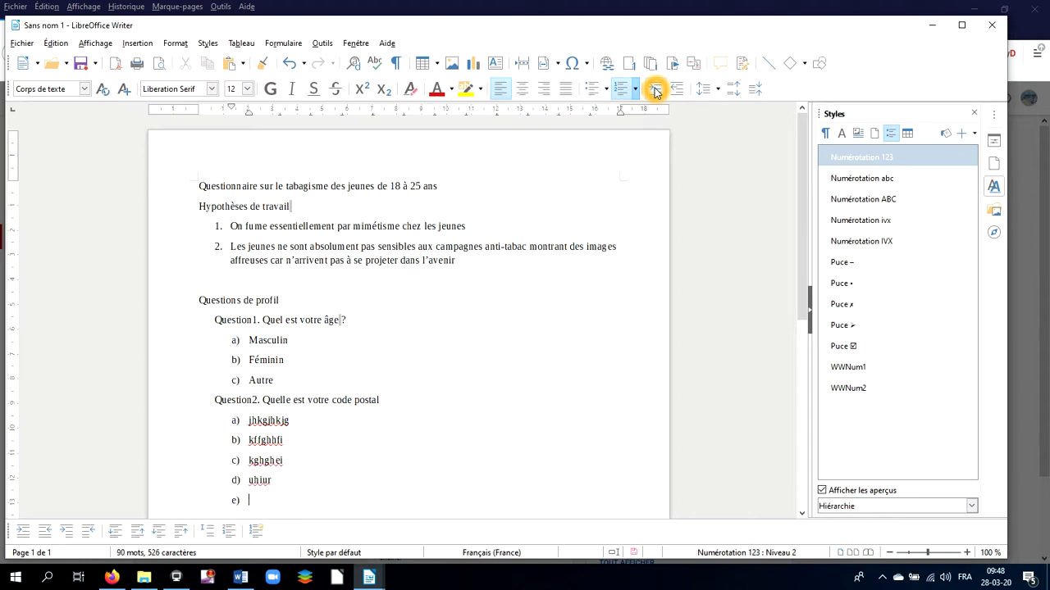
left_click(675, 90)
type("kfjghdfughie")
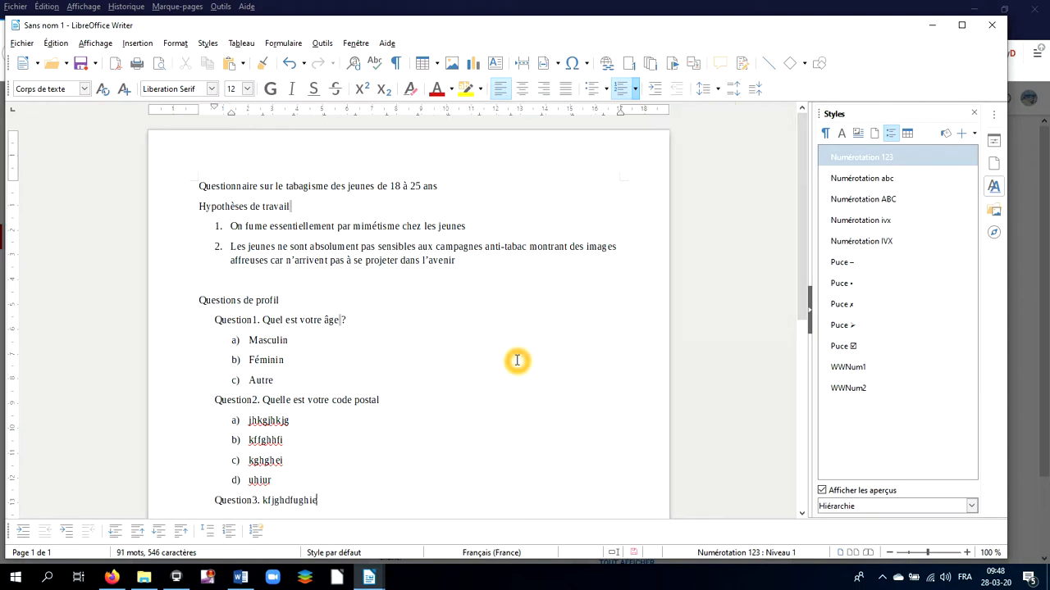
key("Return")
type("kgehieri")
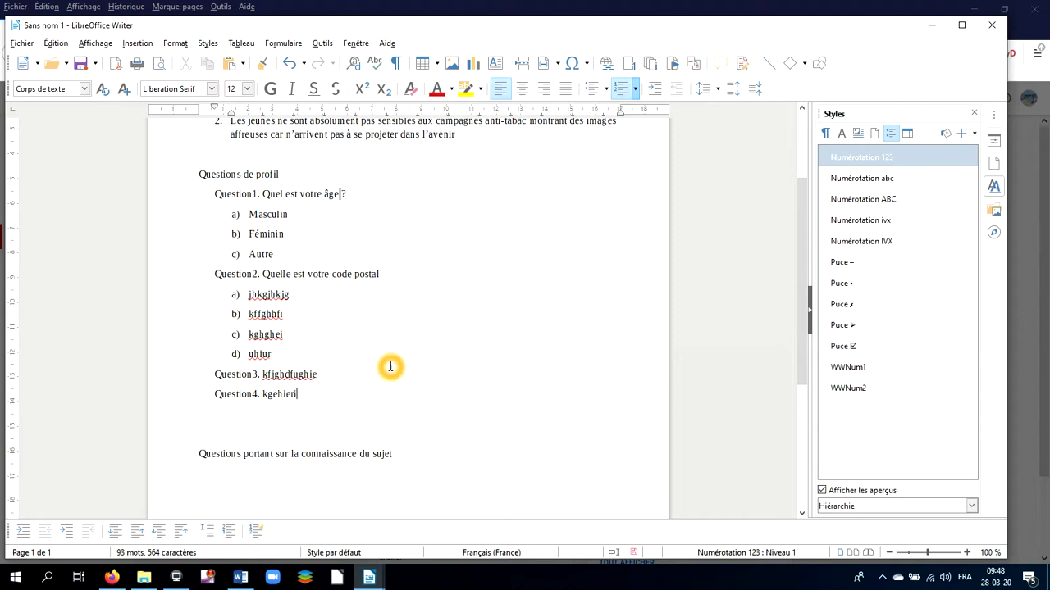
Enter "connaissez vous l'association Untel ?" below "Questions portant sur la connaissance du sujet" and apply the "Numérotation 123" style to it.
left_click(345, 479)
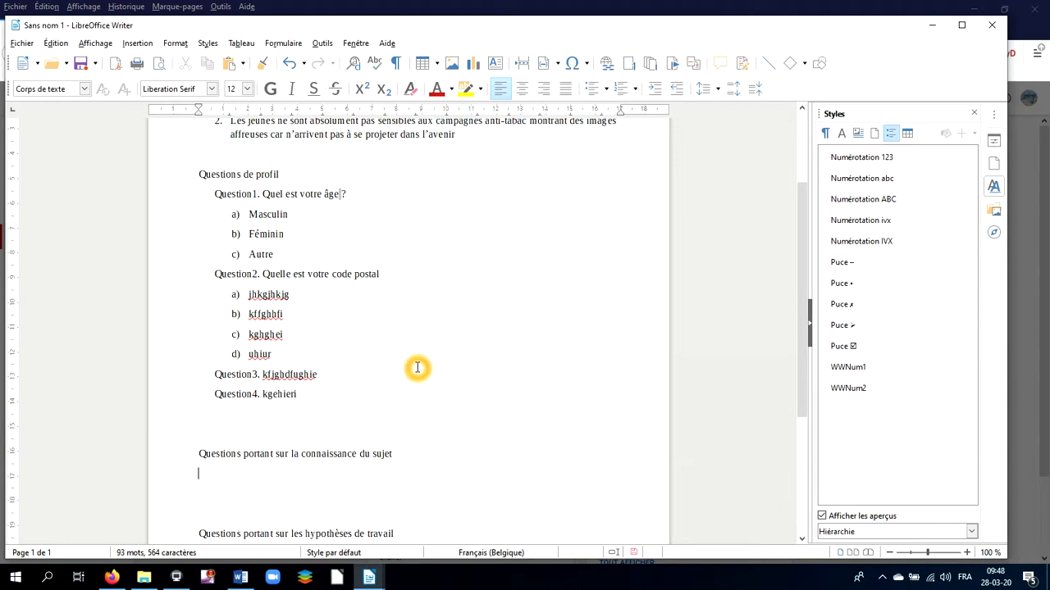
type("Quelle est")
key("BackSpace")
key("BackSpace")
key("BackSpace")
key("BackSpace")
key("BackSpace")
key("BackSpace")
key("BackSpace")
key("BackSpace")
key("BackSpace")
key("BackSpace")
type("con")
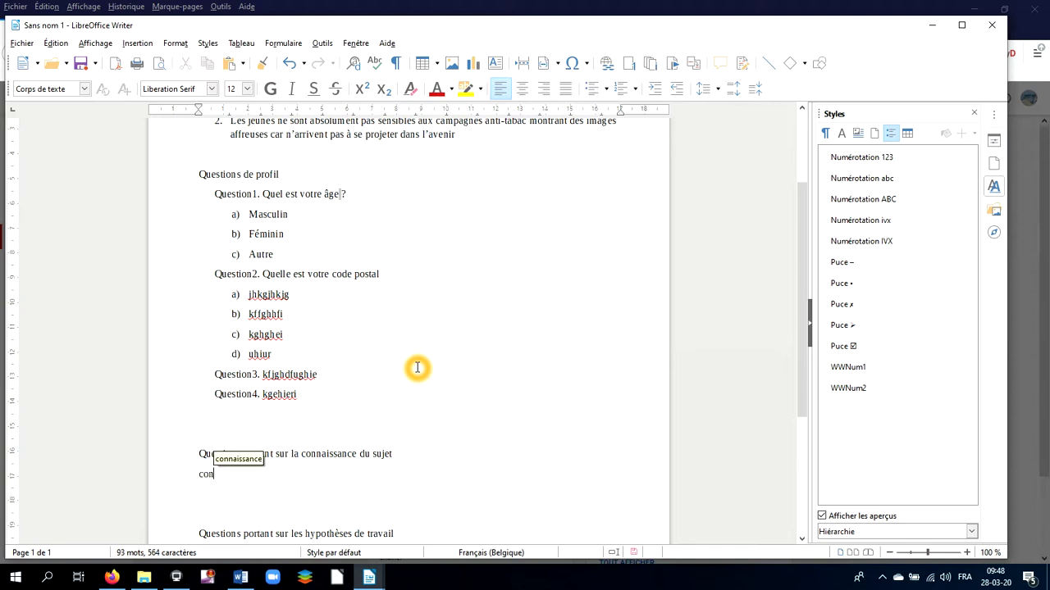
type("naissez vou")
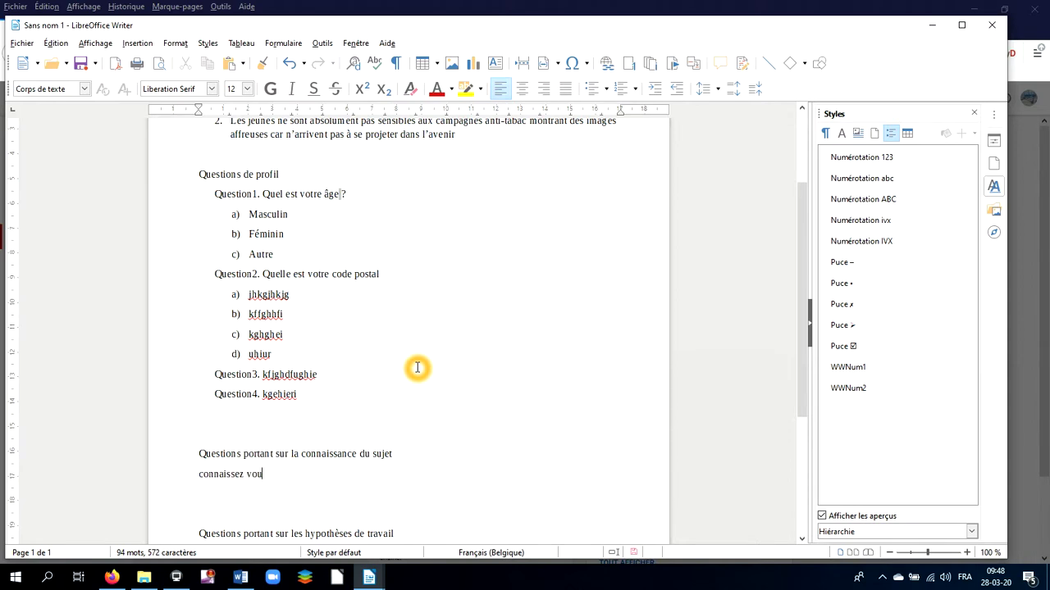
type("s l'asooc")
key("BackSpace")
key("BackSpace")
key("BackSpace")
type("sociation Untel ?")
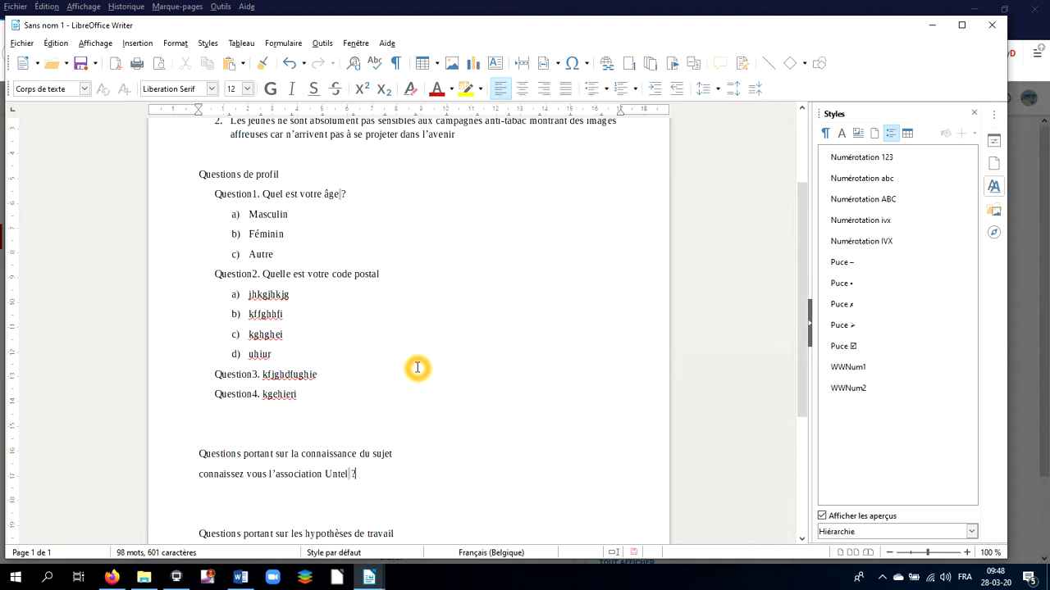
left_click(875, 156)
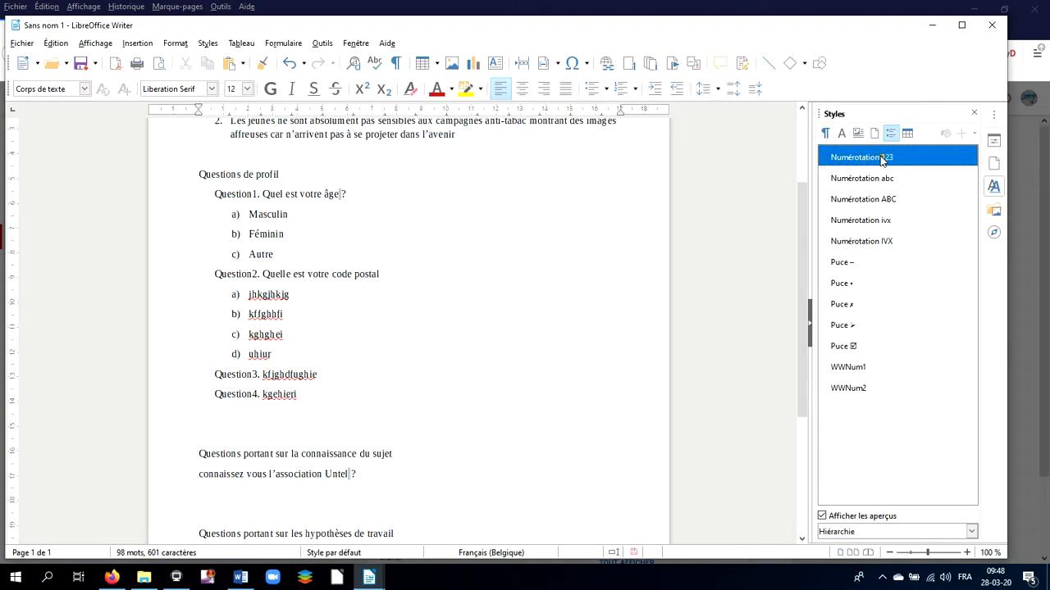
double_click(875, 157)
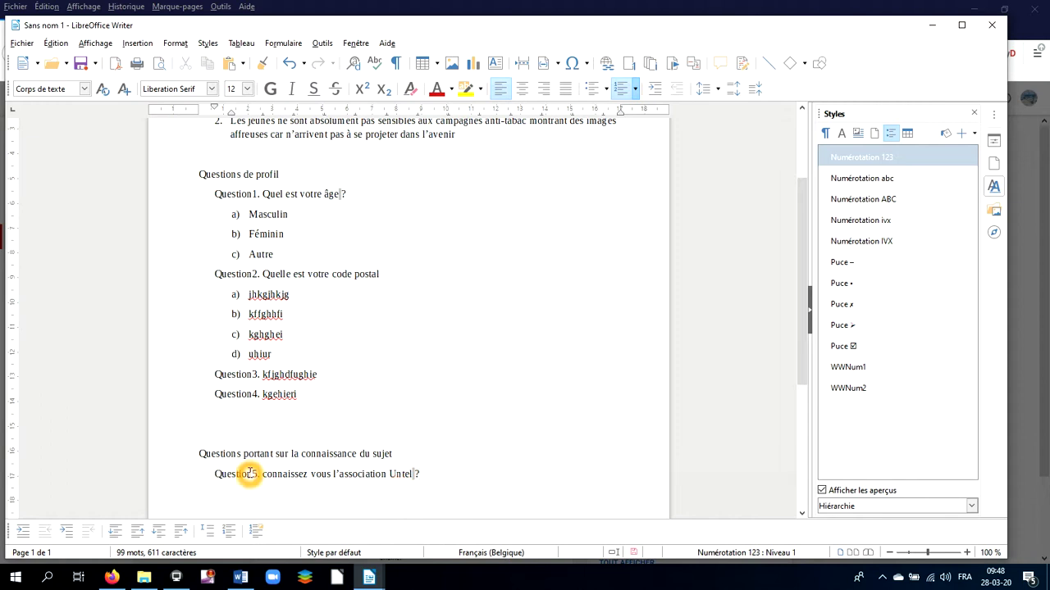
Add three second-level answers under the association question: "Kkjvdg", "igorior" and "hroihorti".
key("Return")
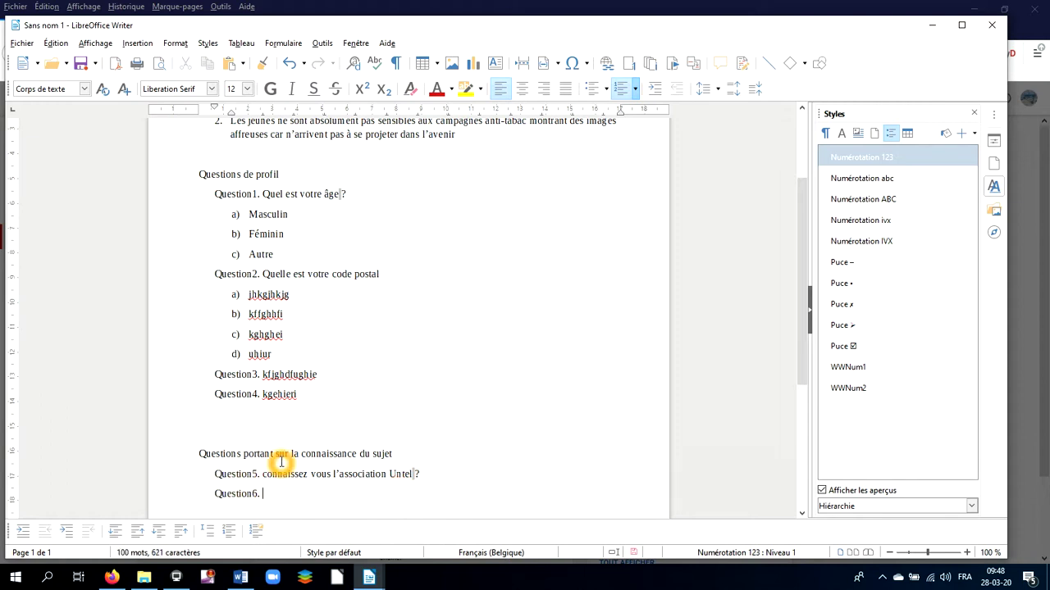
left_click(655, 88)
type("Kkjvdg")
key("Return")
type("igorior")
key("Return")
type("hroihorti")
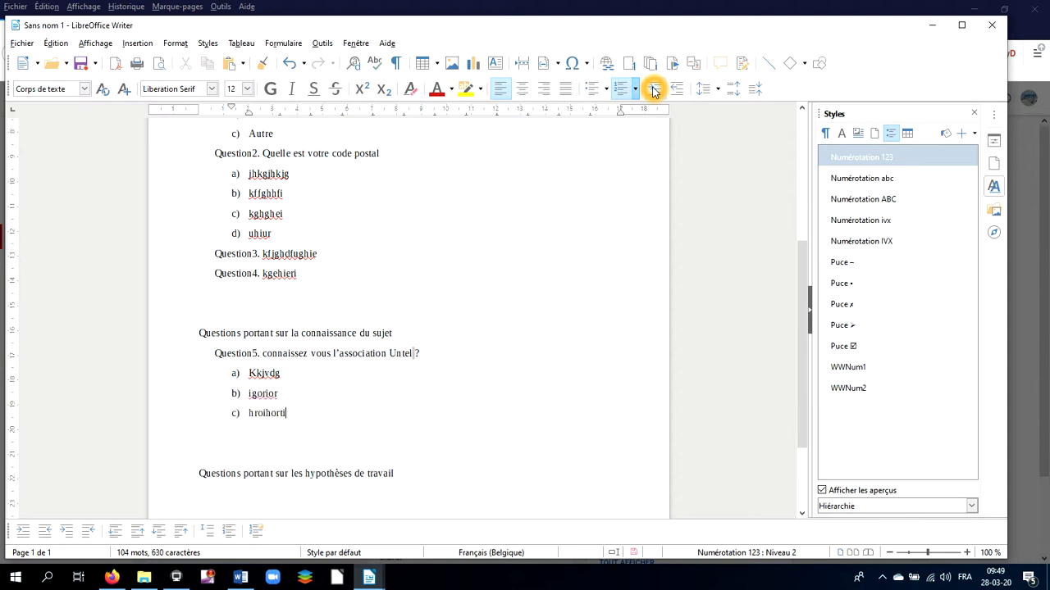
Add a first-level question with the text "fdiodigodi" below the association question's answers.
key("Return")
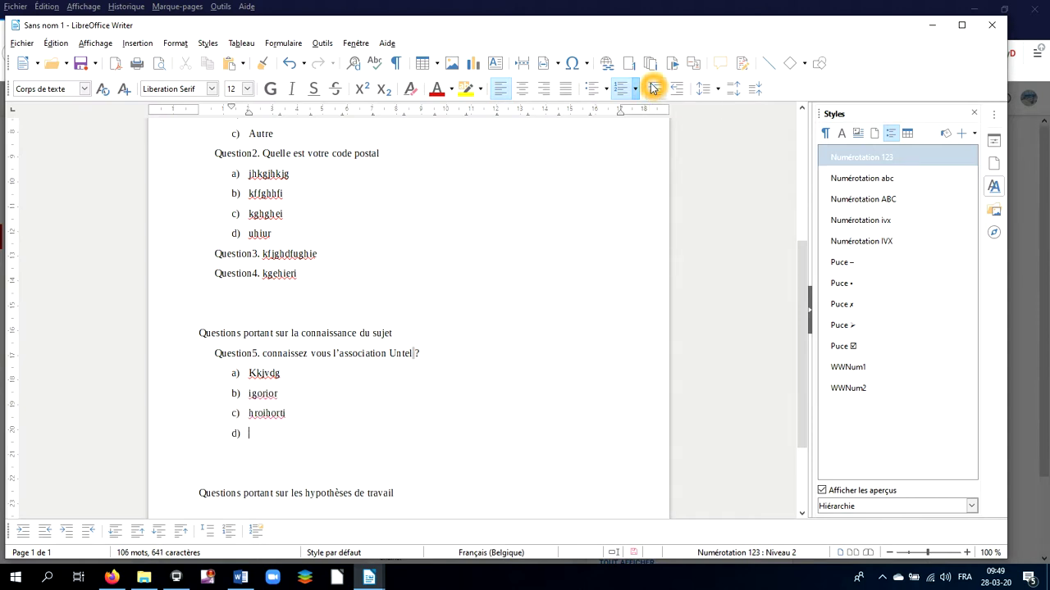
left_click(678, 89)
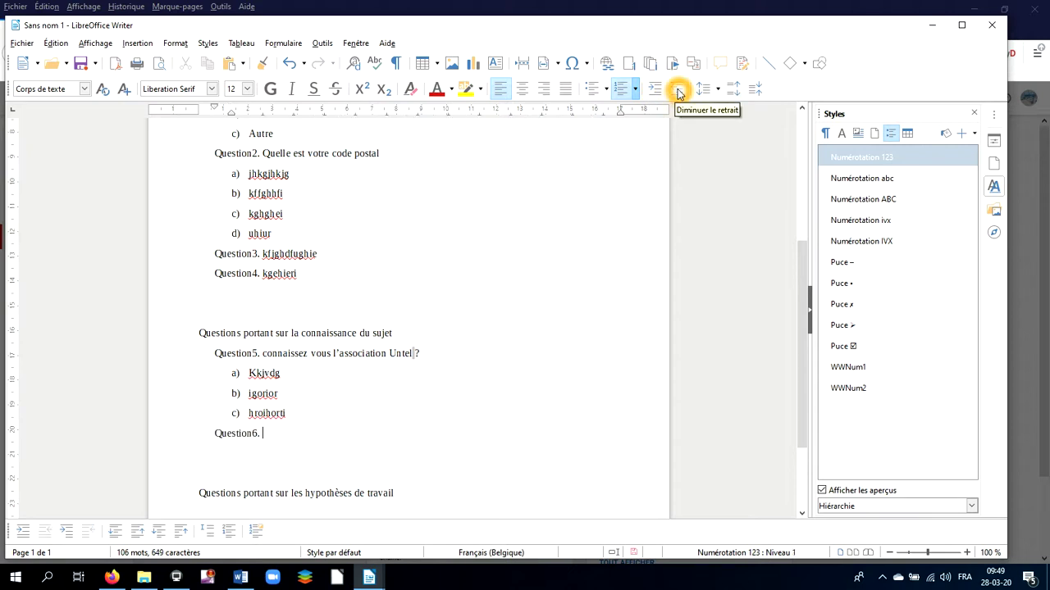
type("fdiodigodi")
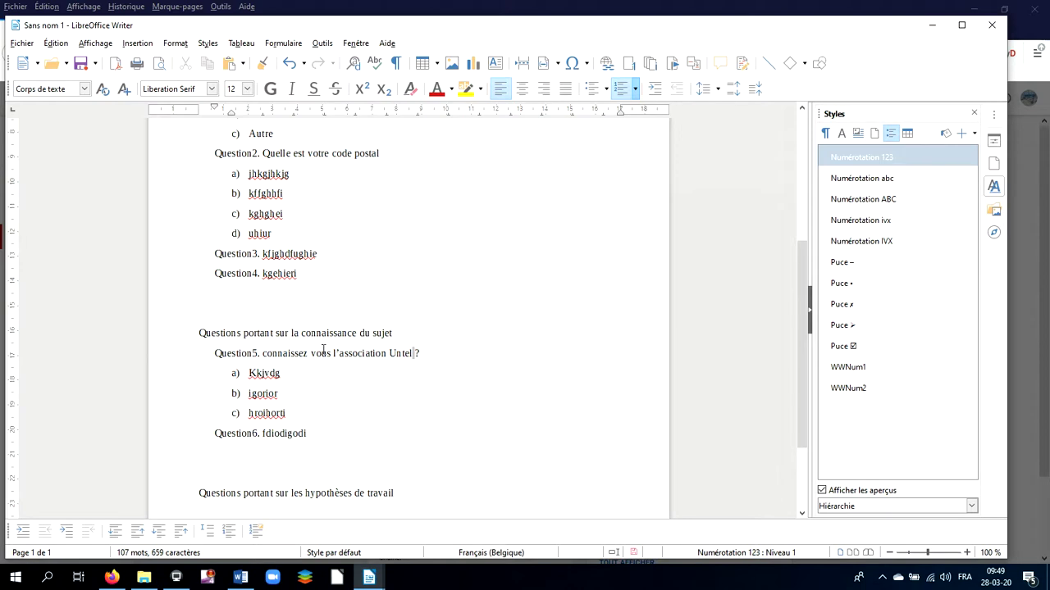
Restart the numbering at the "connaissez vous l'association Untel ?" question.
right_click(253, 353)
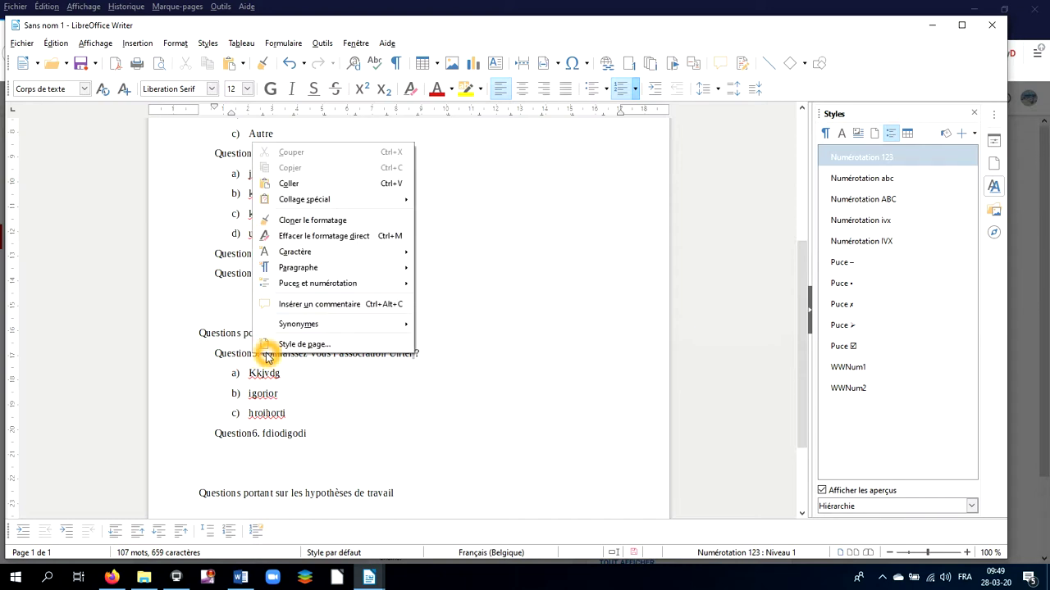
mouse_move(305, 284)
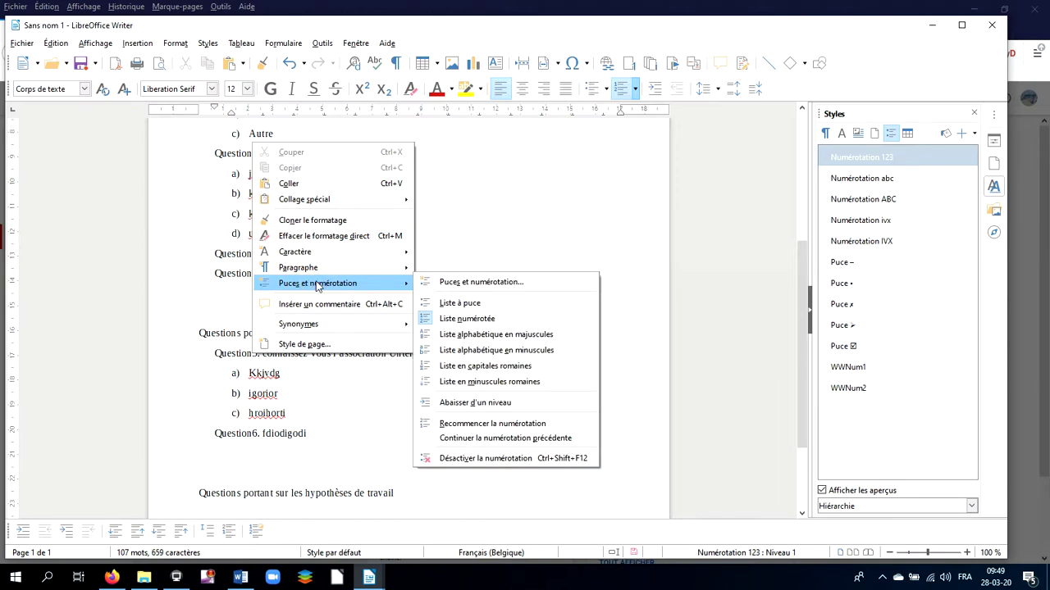
left_click(453, 425)
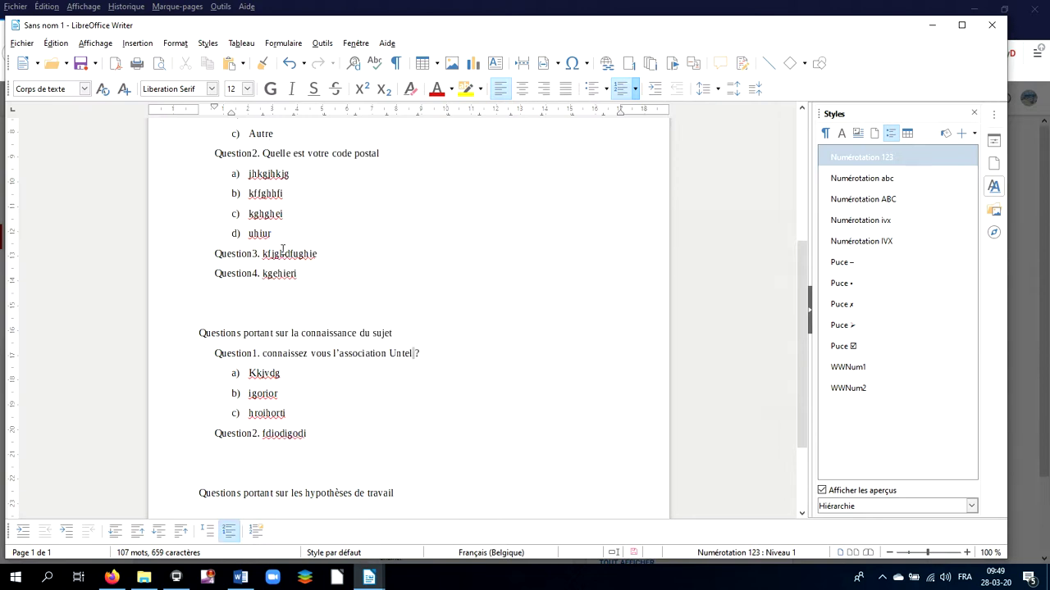
Try to make the association question continue the previous numbering.
left_click(257, 356)
right_click(252, 354)
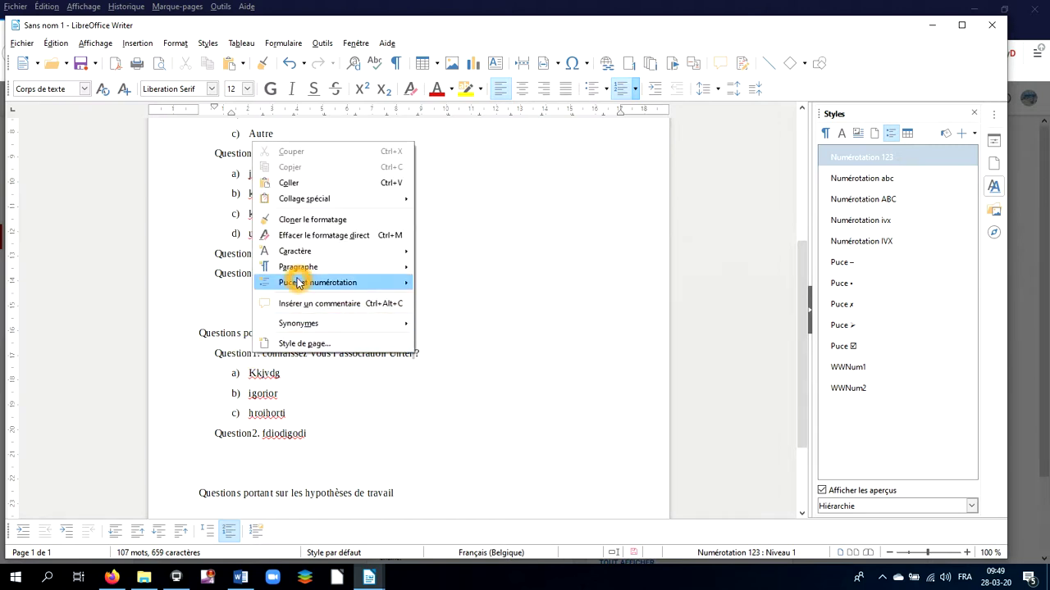
mouse_move(303, 282)
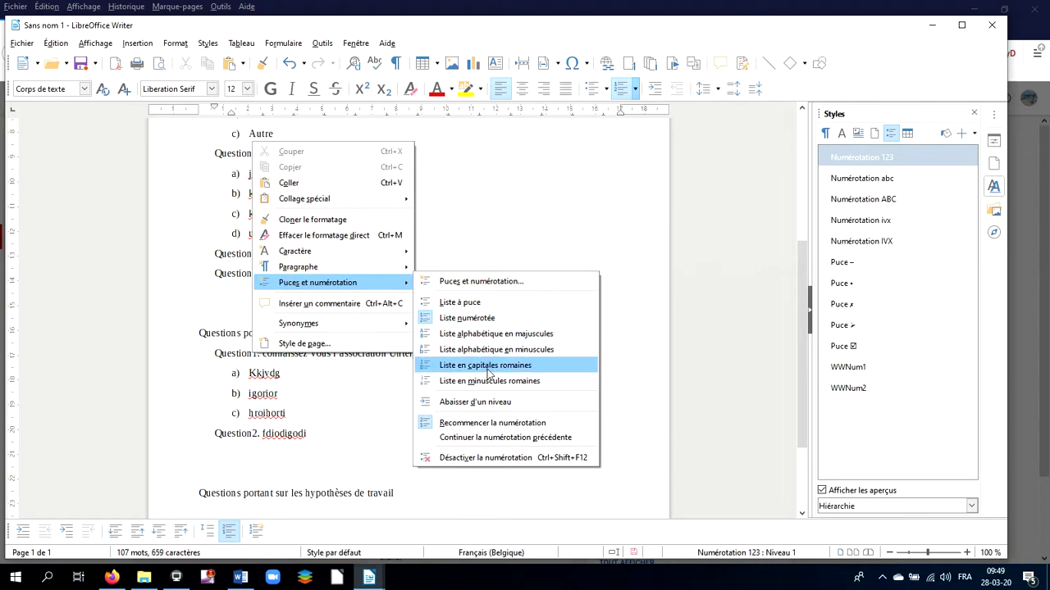
left_click(493, 424)
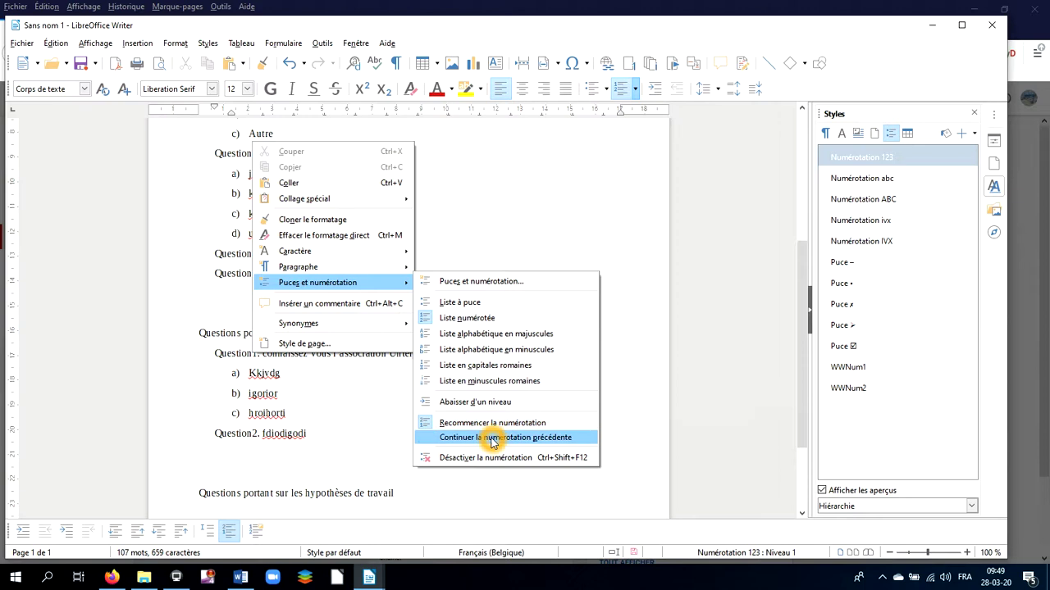
left_click(492, 438)
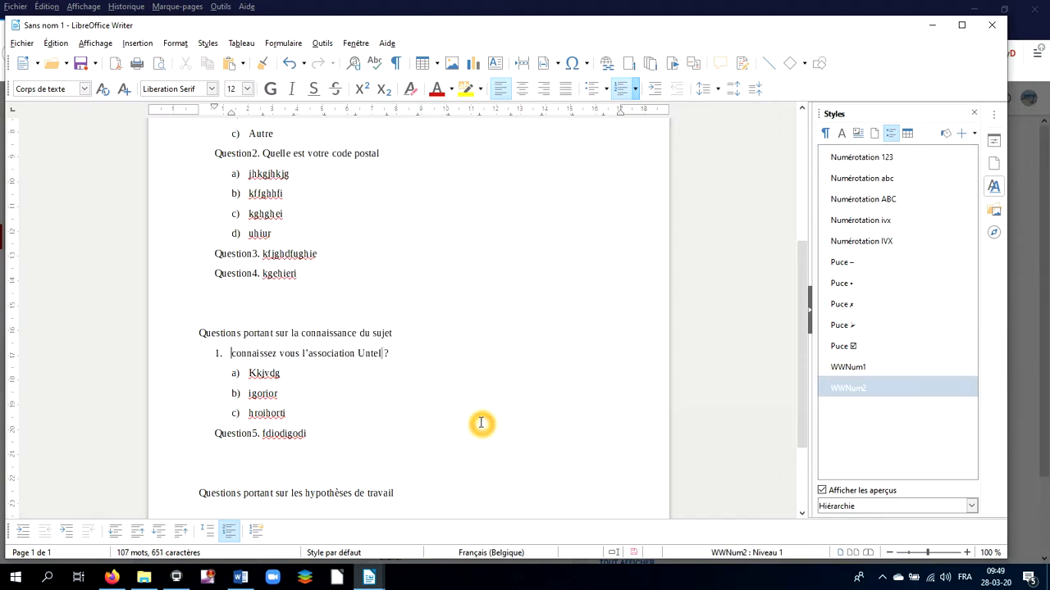
Undo both the continued numbering and the numbering restart on the association question.
key("ctrl+z")
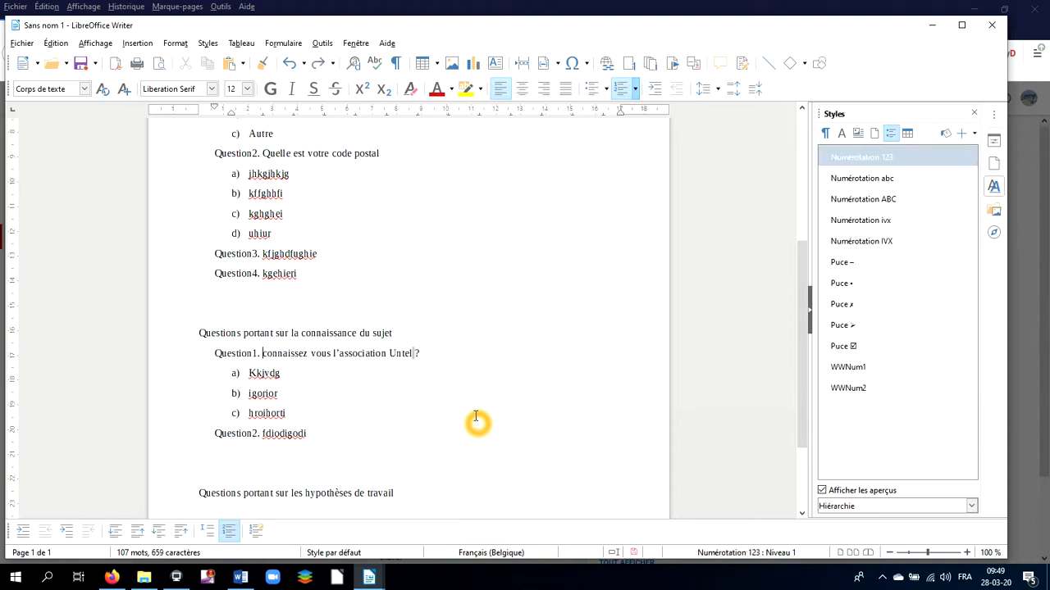
key("ctrl+y")
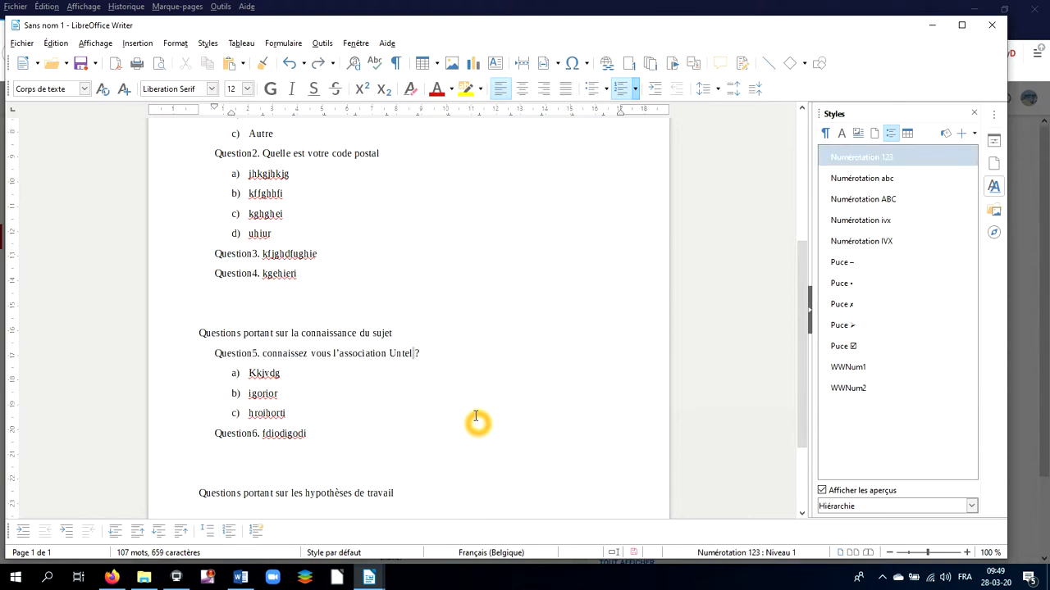